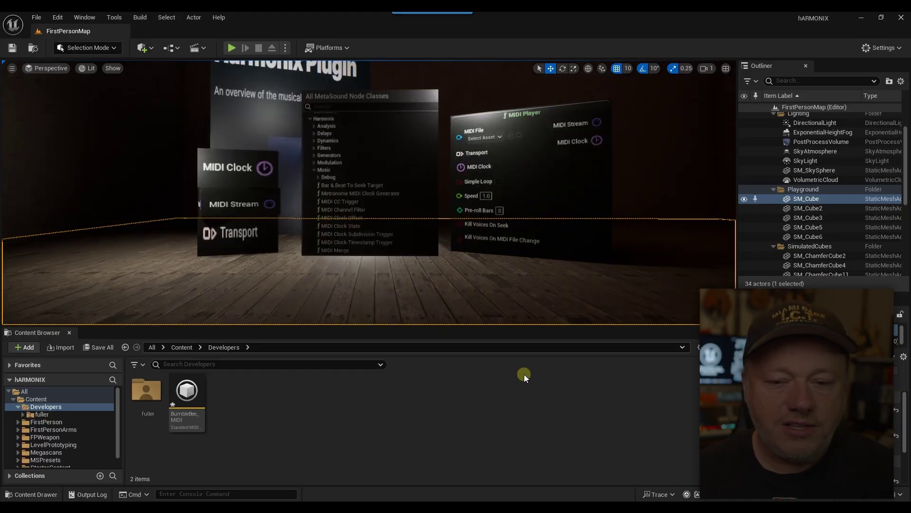
drag(485, 332, 479, 330)
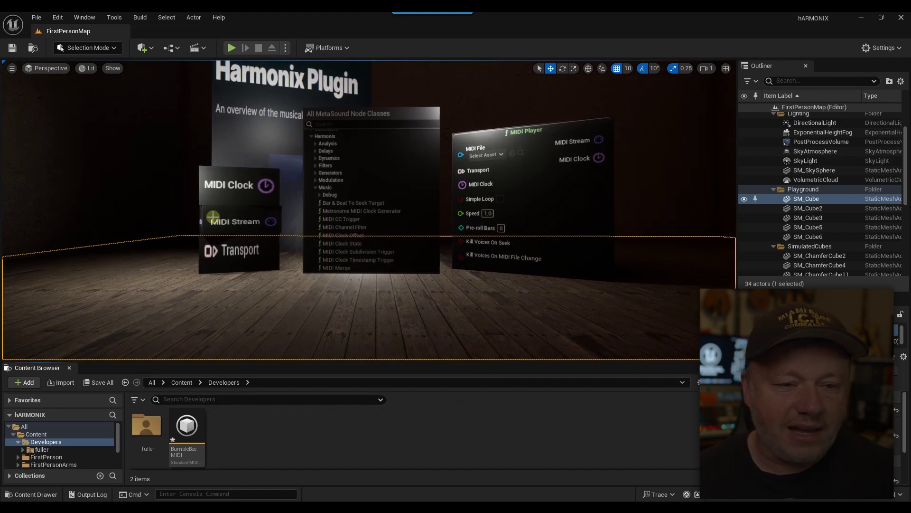
click(159, 166)
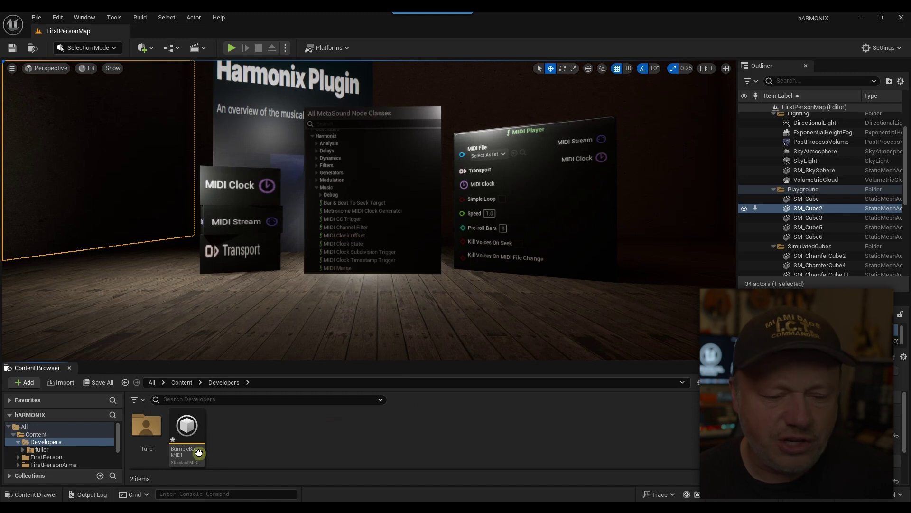
mouse_move(191, 455)
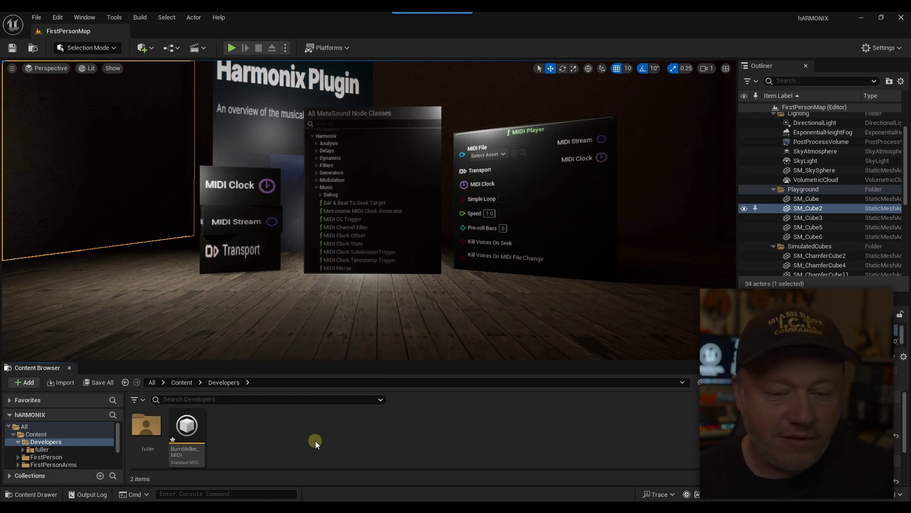
drag(437, 361, 436, 327)
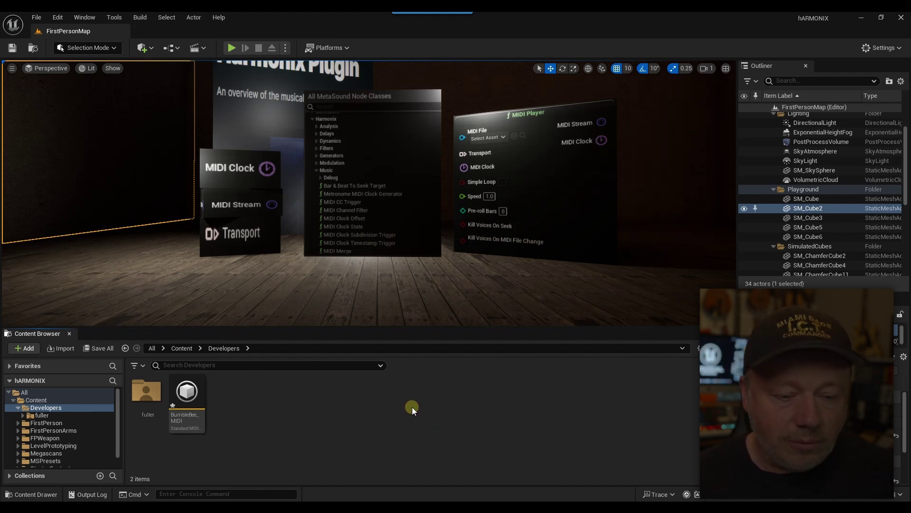
Create a MetaSound Source asset from the Audio menu and name it MS_Harmonix.
right_click(364, 400)
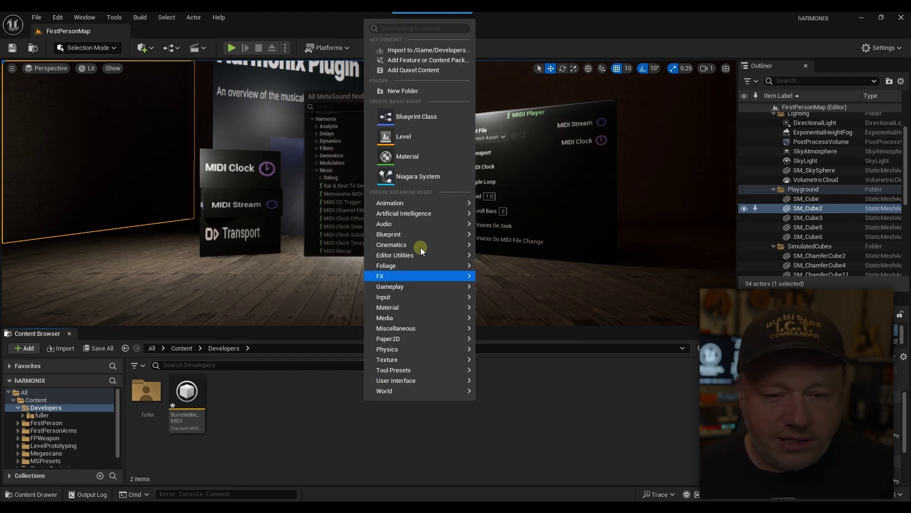
mouse_move(420, 224)
mouse_move(523, 383)
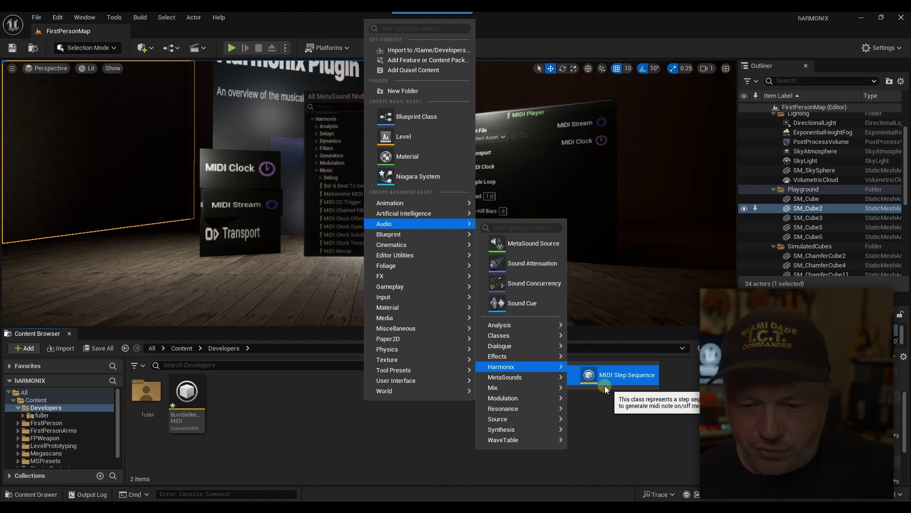
click(611, 437)
right_click(339, 401)
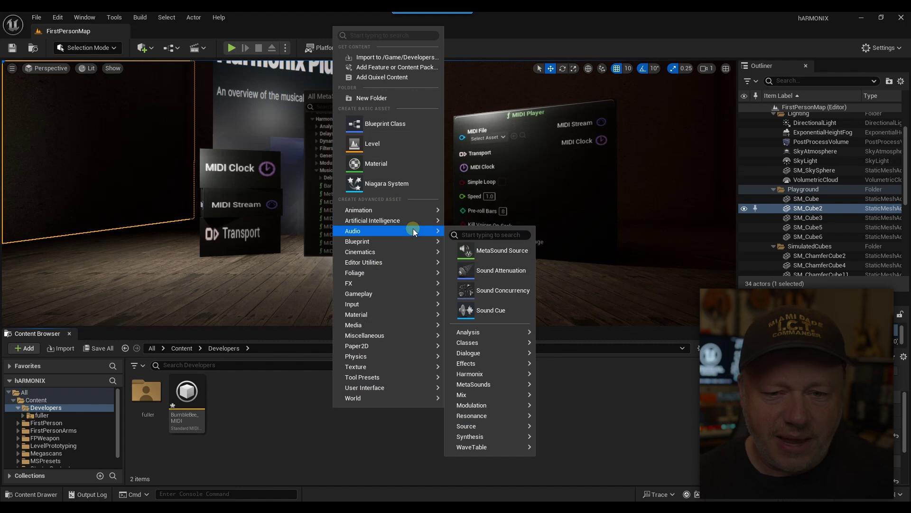
click(497, 254)
text(MS)
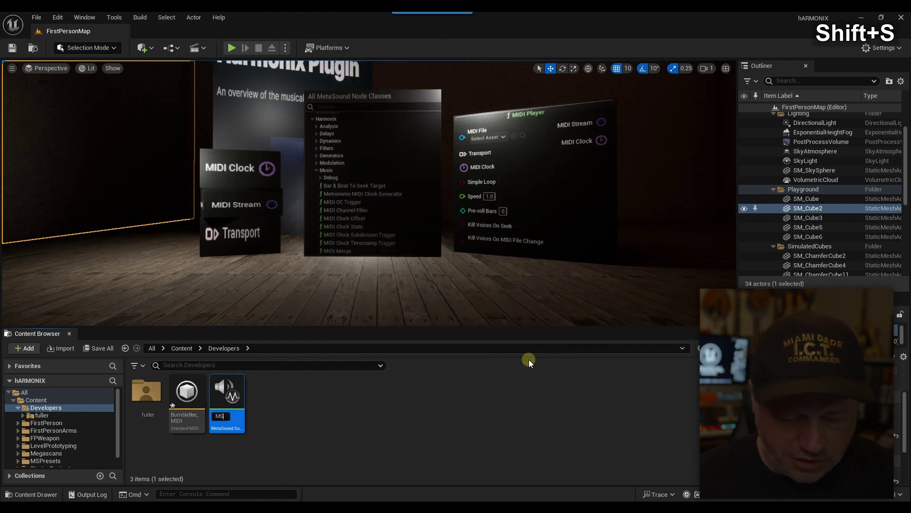
text(_Harmonix)
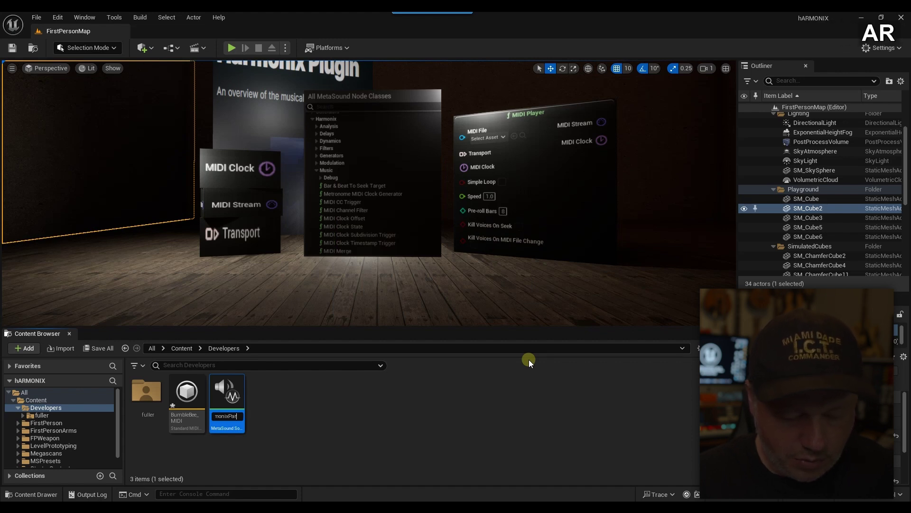
key(Return)
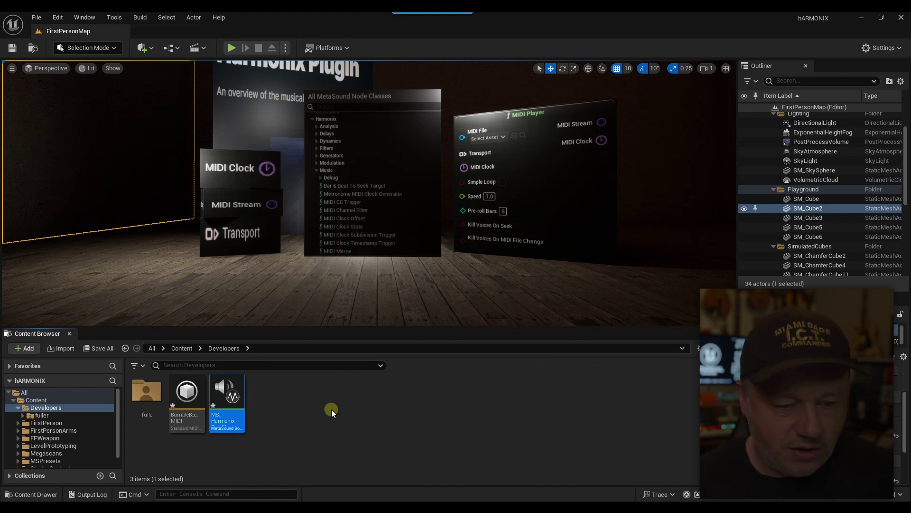
Open the MetaSound in a docked editor tab and remove its UE.Source.OneShot interface.
double_click(232, 420)
drag(76, 60, 188, 44)
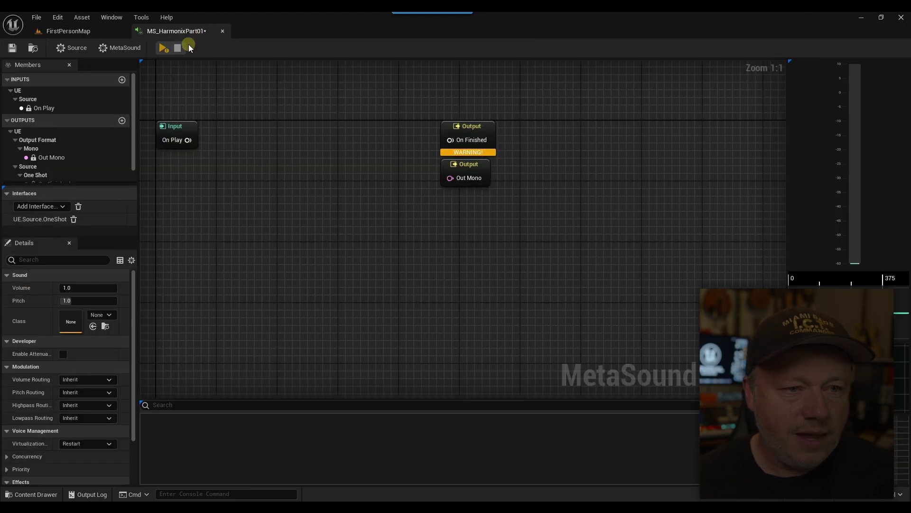
click(74, 219)
Move the Out Mono output node up and to the right, and save the MetaSound.
drag(474, 173, 668, 134)
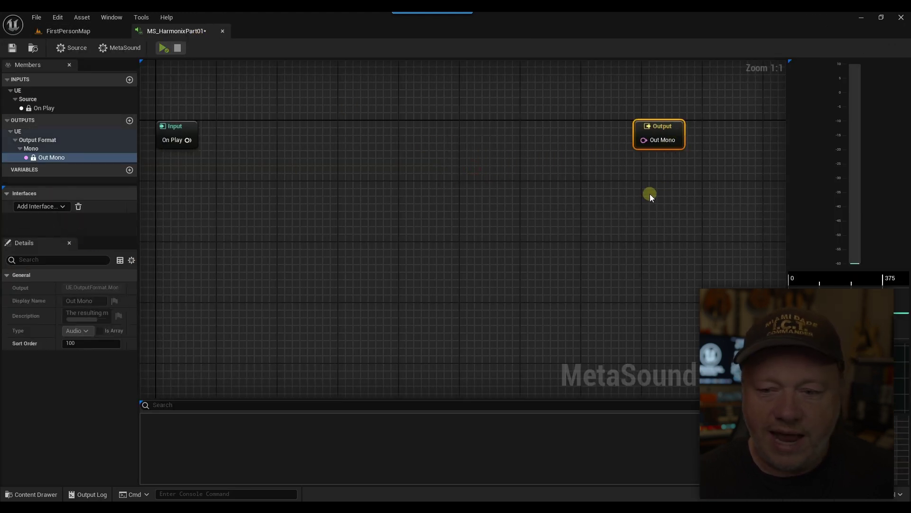
click(14, 50)
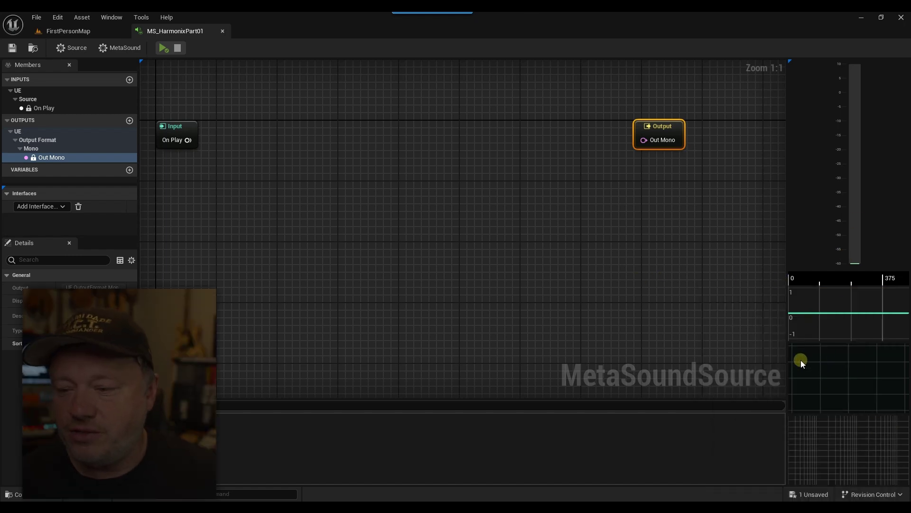
click(468, 229)
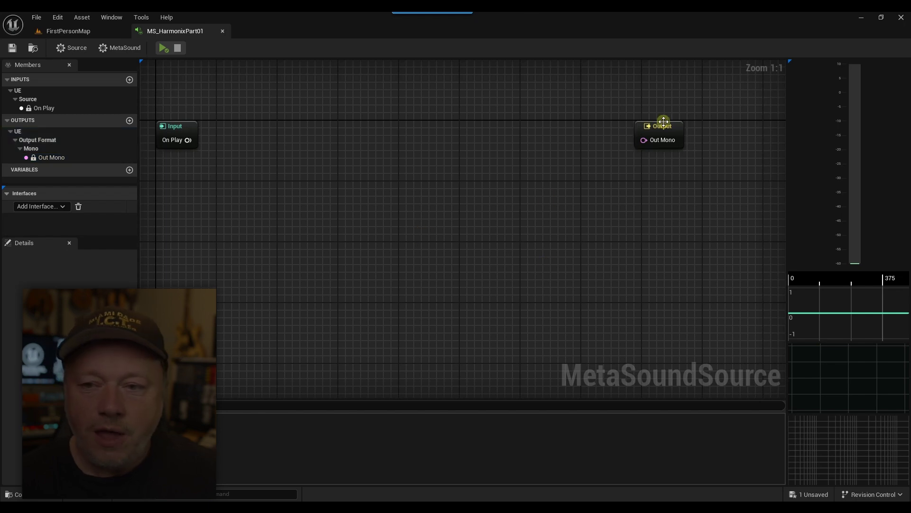
drag(665, 123, 695, 130)
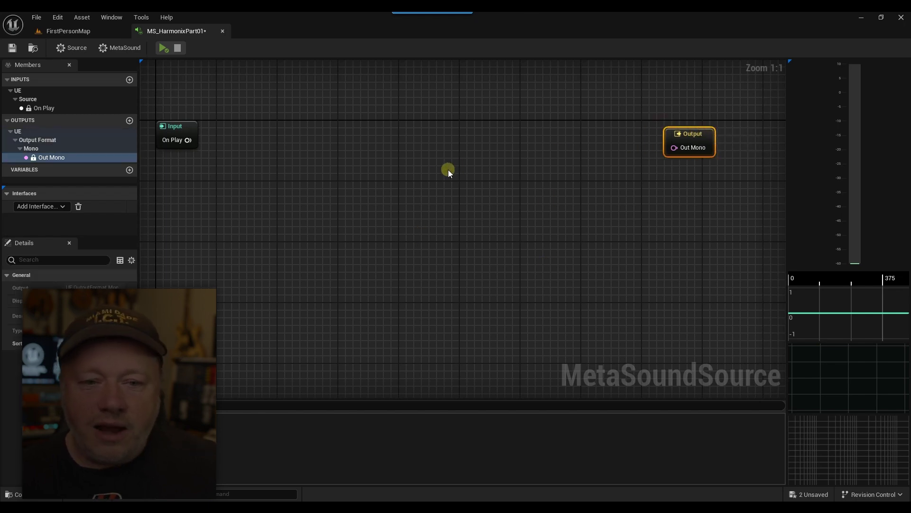
right_drag(388, 186, 384, 187)
Show the MetaSound node class list and expand Functions > Harmonix, browsing Generators and Analysis.
right_click(385, 187)
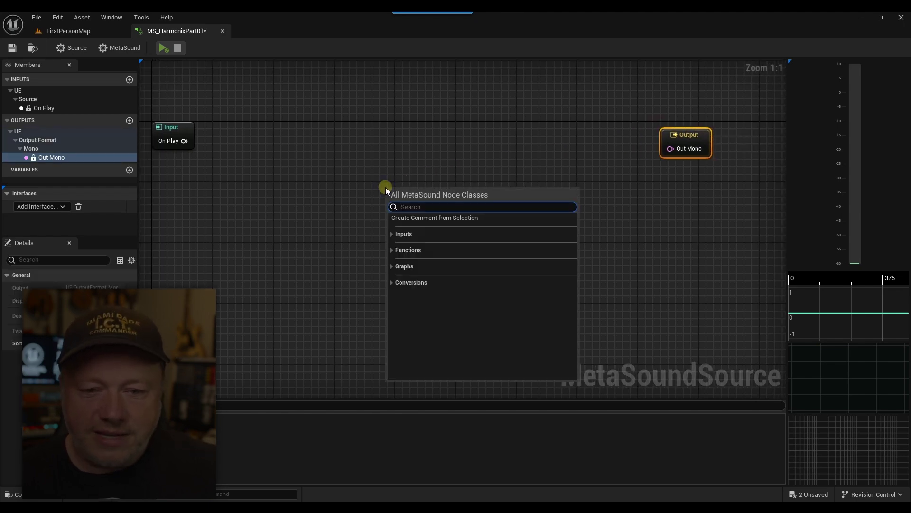
click(392, 252)
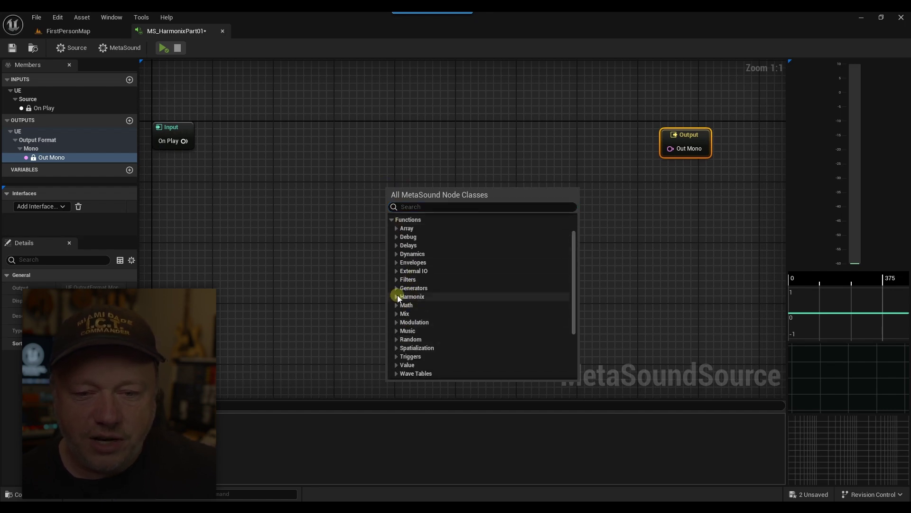
click(397, 296)
scroll(407, 297, down, 2)
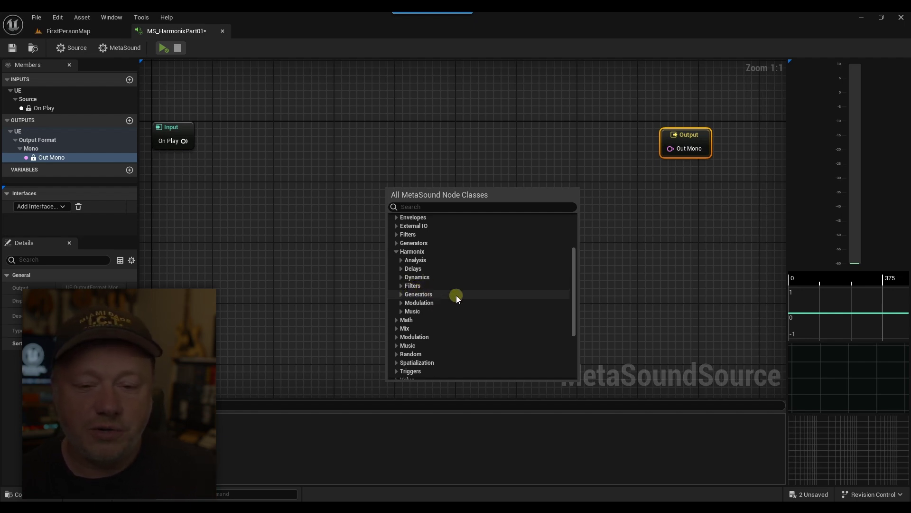
click(456, 295)
click(421, 288)
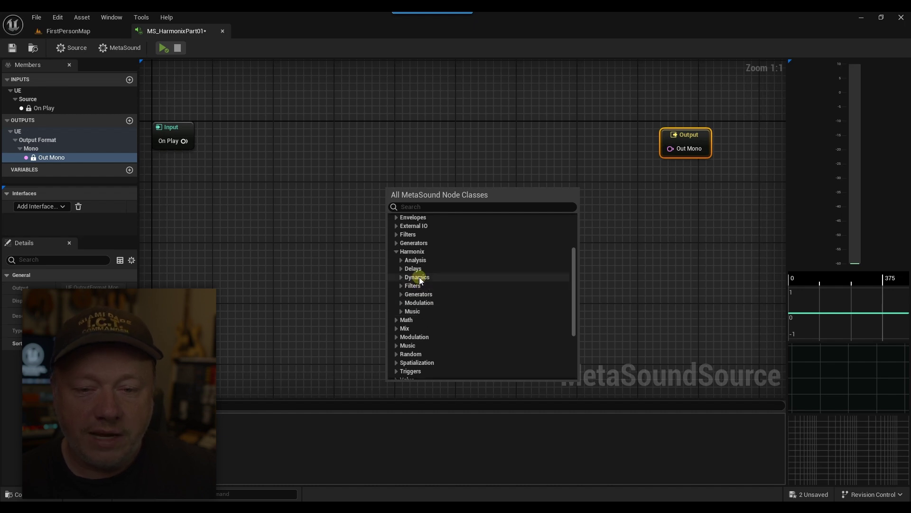
click(401, 260)
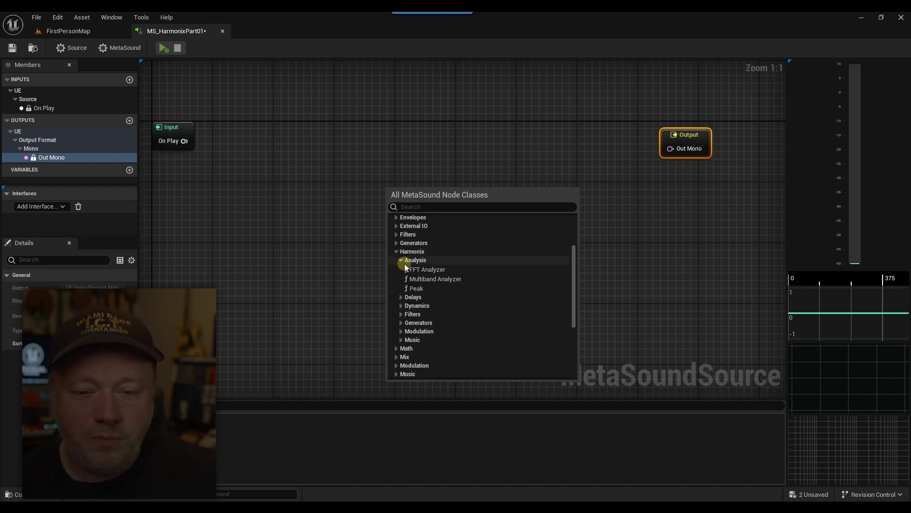
scroll(403, 261, down, 1)
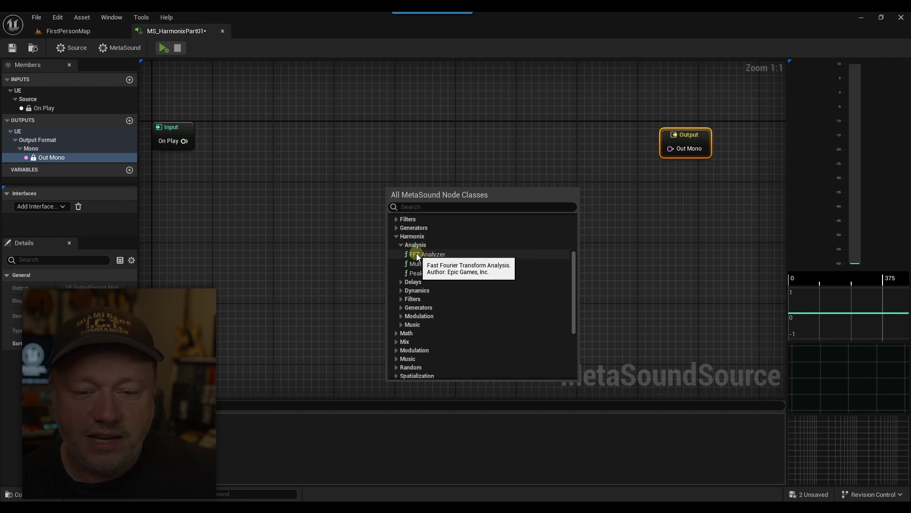
Browse the Harmonix Delays, Dynamics, Filters and Fusion sampler generator nodes.
click(402, 282)
scroll(406, 283, down, 2)
click(401, 270)
scroll(418, 269, down, 1)
click(401, 272)
scroll(416, 279, down, 1)
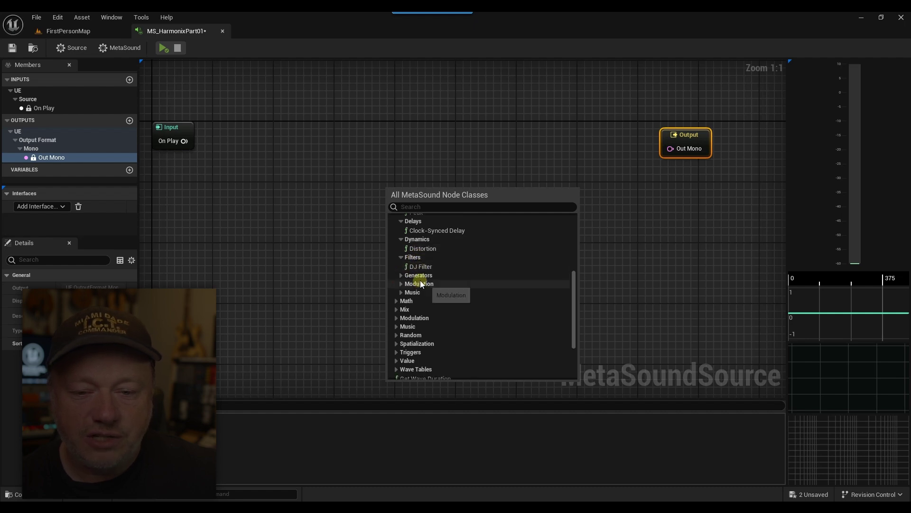
click(401, 276)
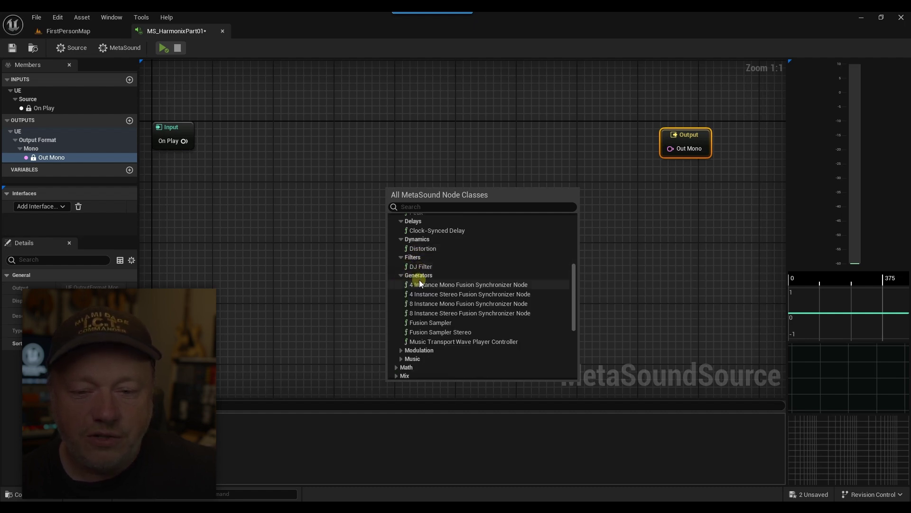
scroll(423, 279, down, 2)
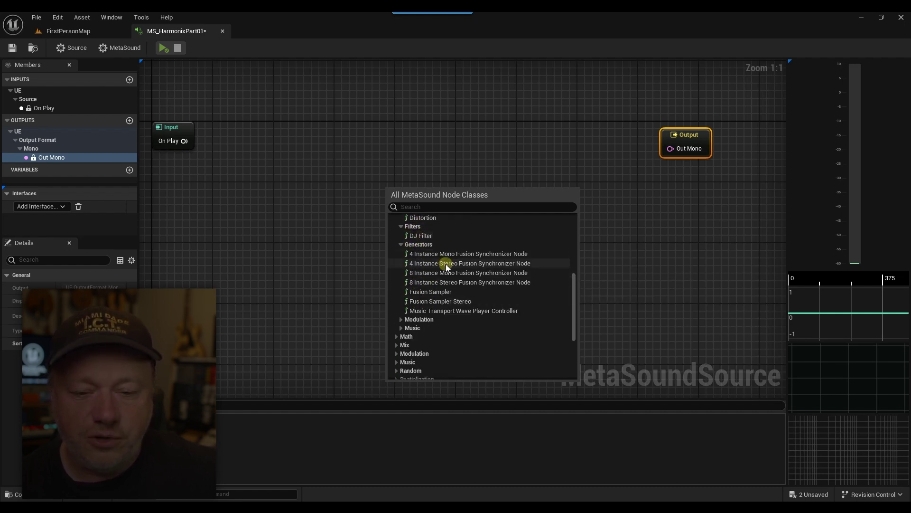
scroll(446, 264, down, 1)
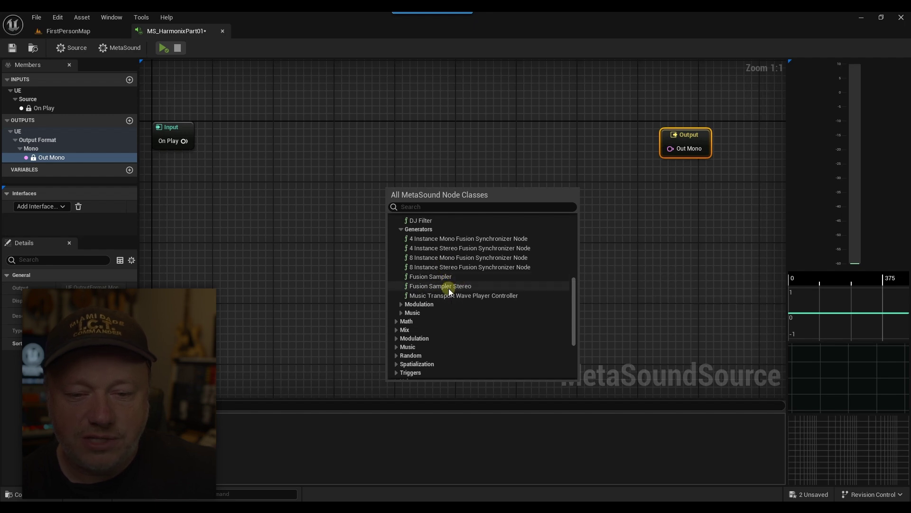
scroll(451, 295, down, 3)
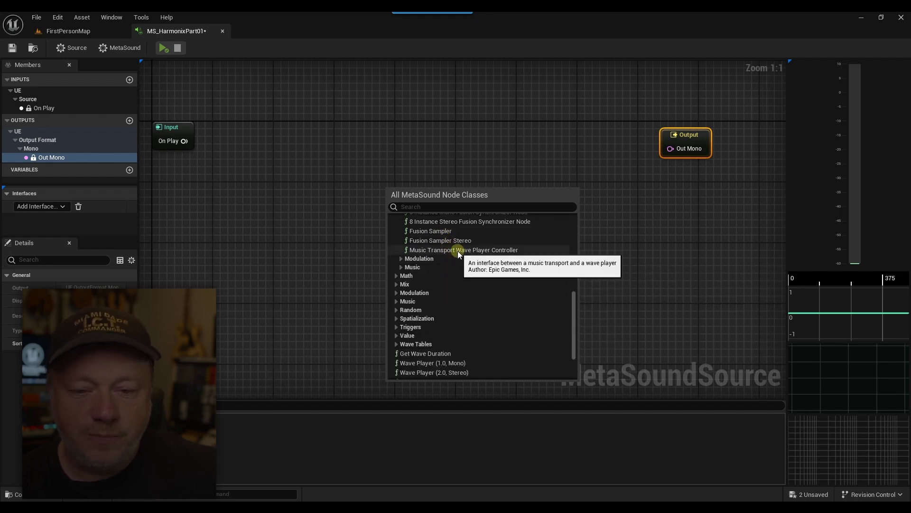
Expand the Harmonix Modulation, Music MIDI and Music Debug categories to reveal MIDI Player.
click(400, 259)
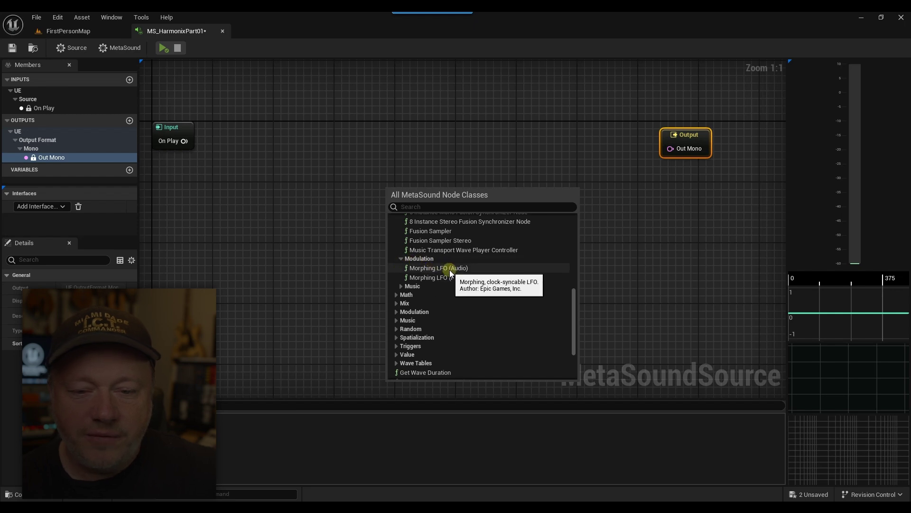
click(402, 286)
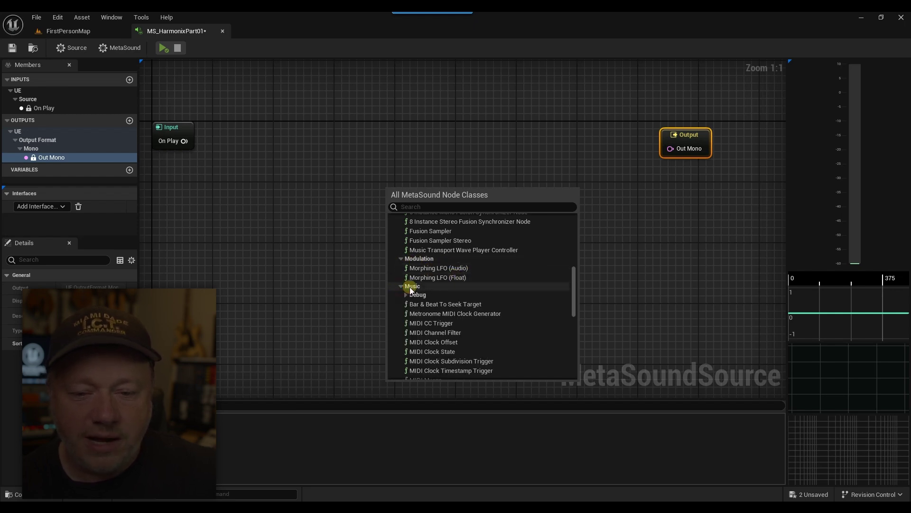
scroll(411, 289, down, 3)
click(406, 261)
scroll(448, 276, down, 1)
scroll(445, 272, down, 2)
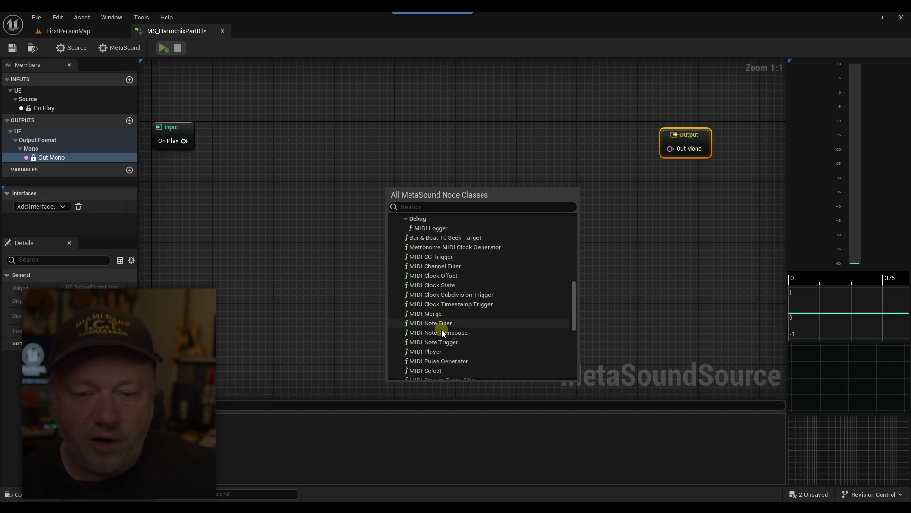
scroll(441, 323, down, 1)
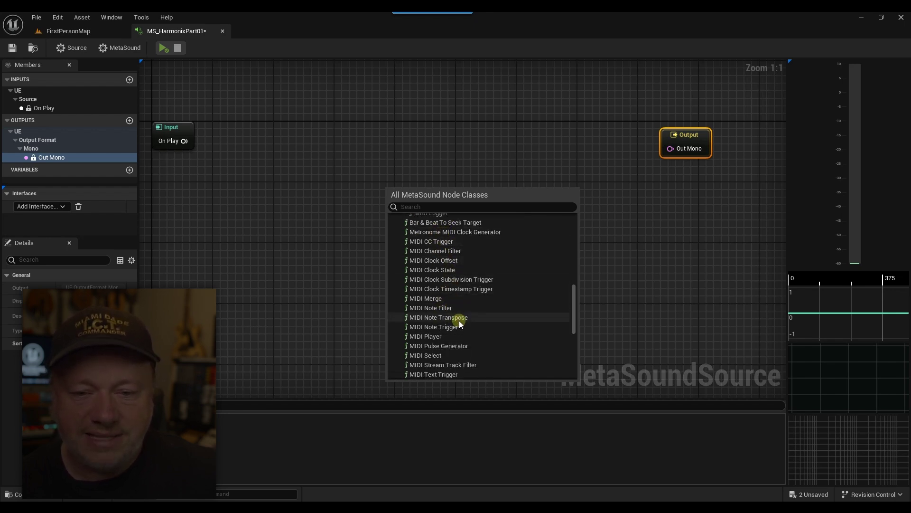
scroll(461, 327, down, 2)
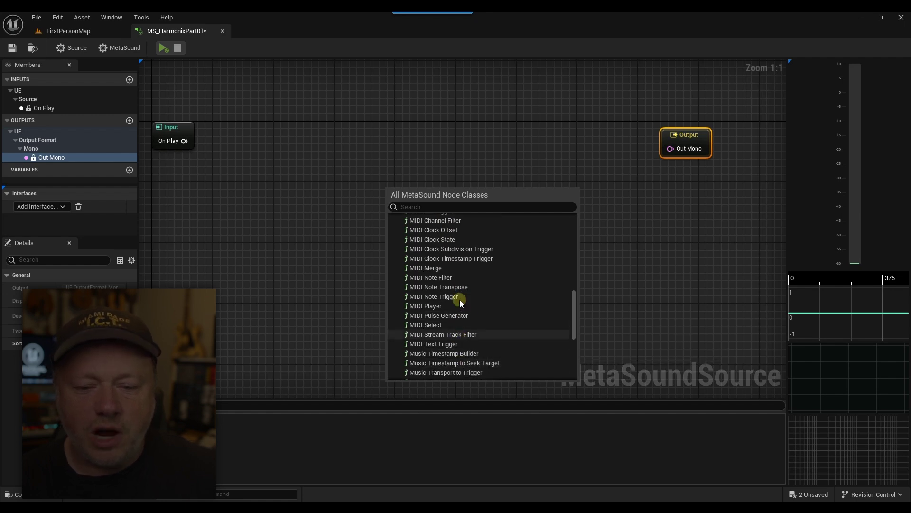
scroll(459, 296, down, 2)
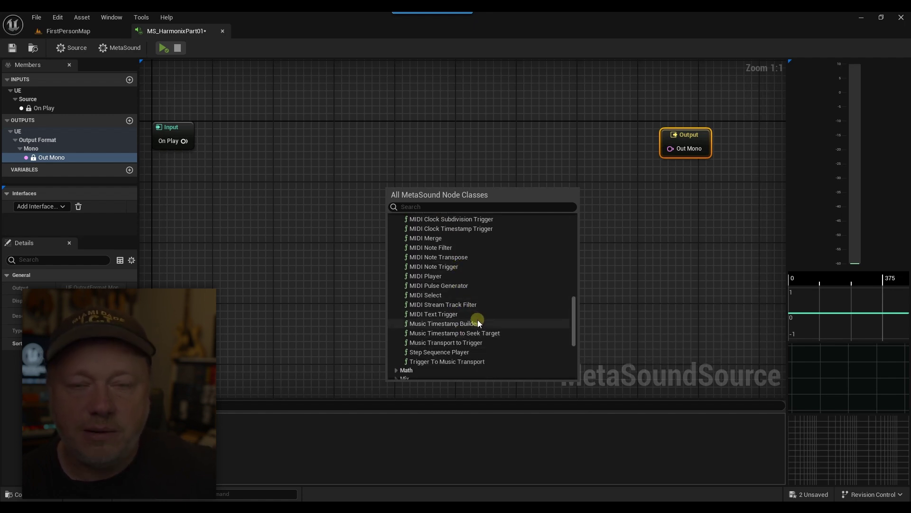
Close the node list without adding a node, then shift the Output node about 64 px right.
click(343, 297)
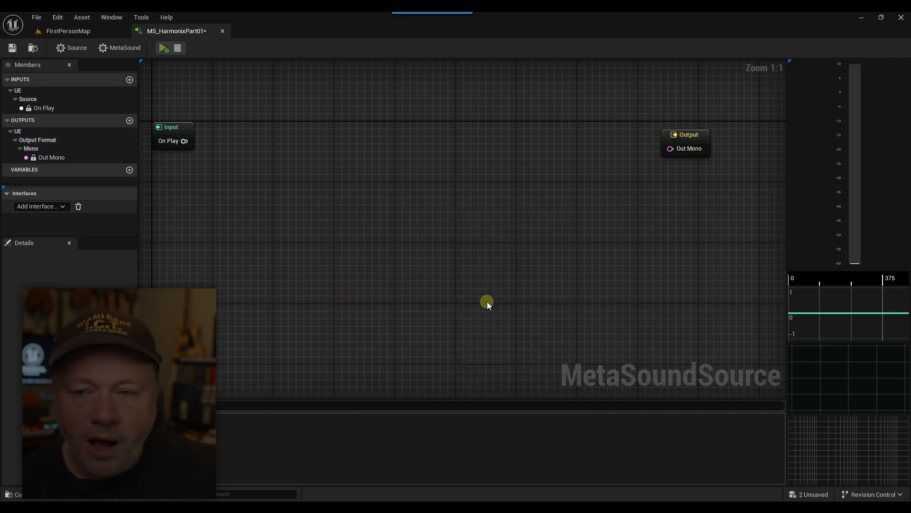
drag(712, 136, 745, 137)
click(527, 216)
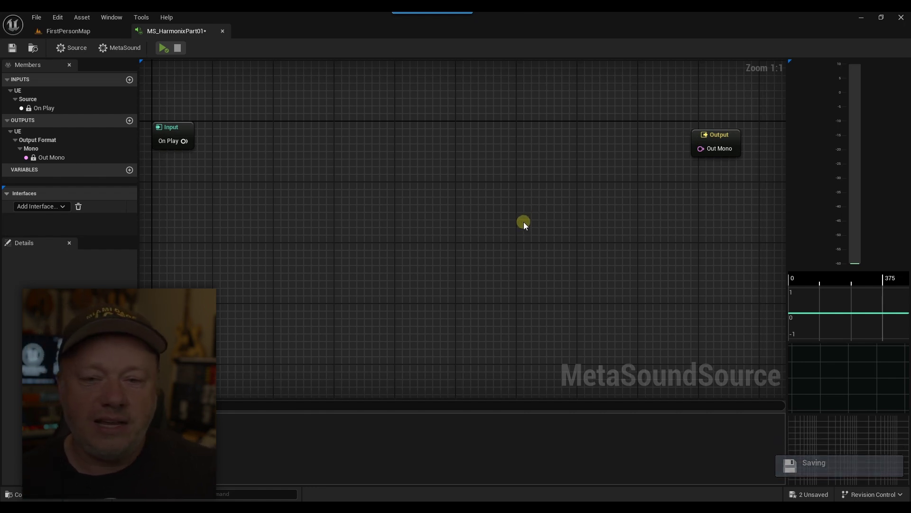
Add a MIDI Player node from Functions > Harmonix > Music and drag it up-left into place.
right_click(415, 184)
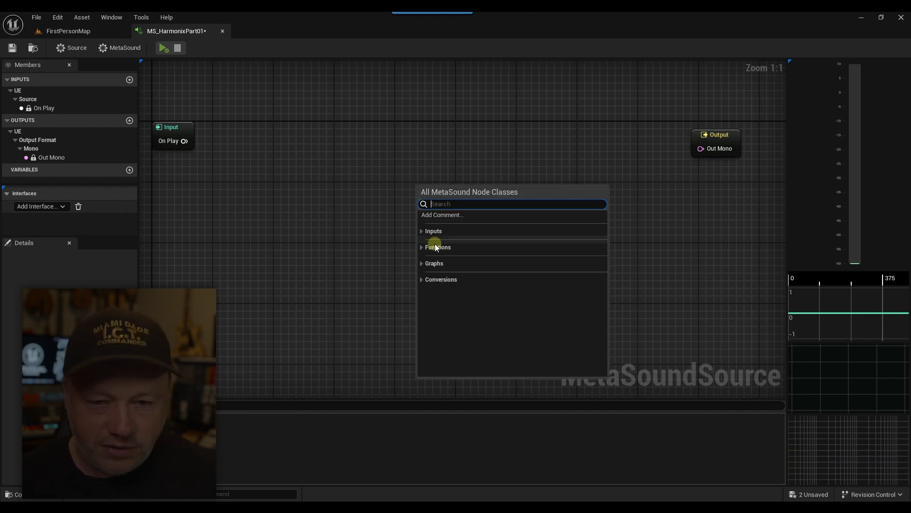
click(430, 263)
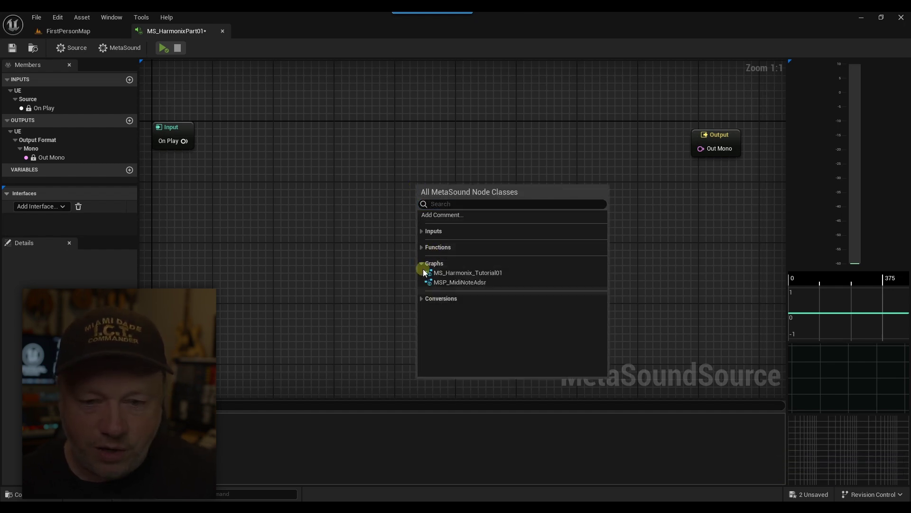
click(431, 247)
click(427, 324)
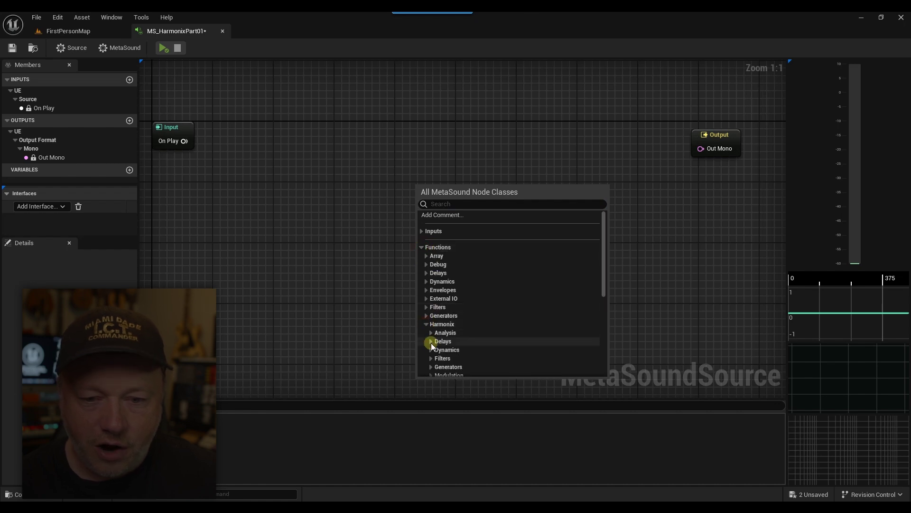
scroll(434, 345, down, 2)
click(430, 322)
scroll(444, 331, down, 6)
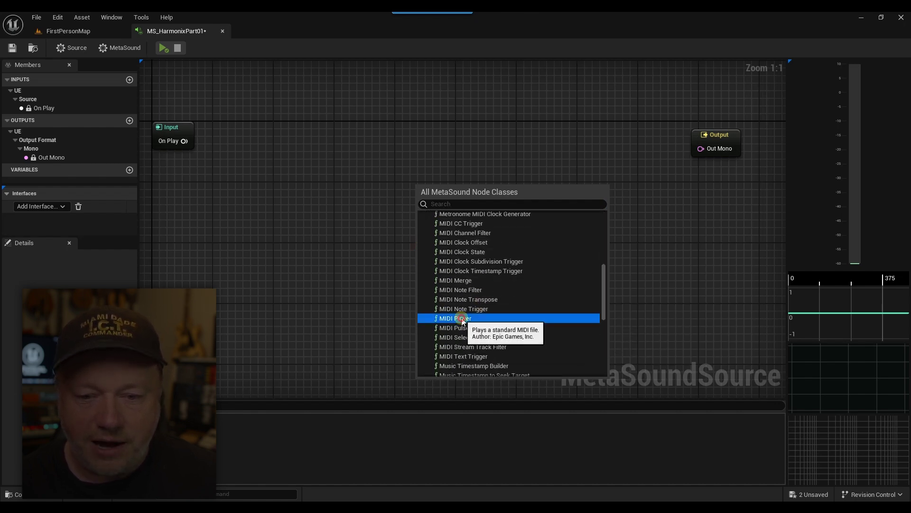
click(460, 332)
drag(508, 192, 503, 158)
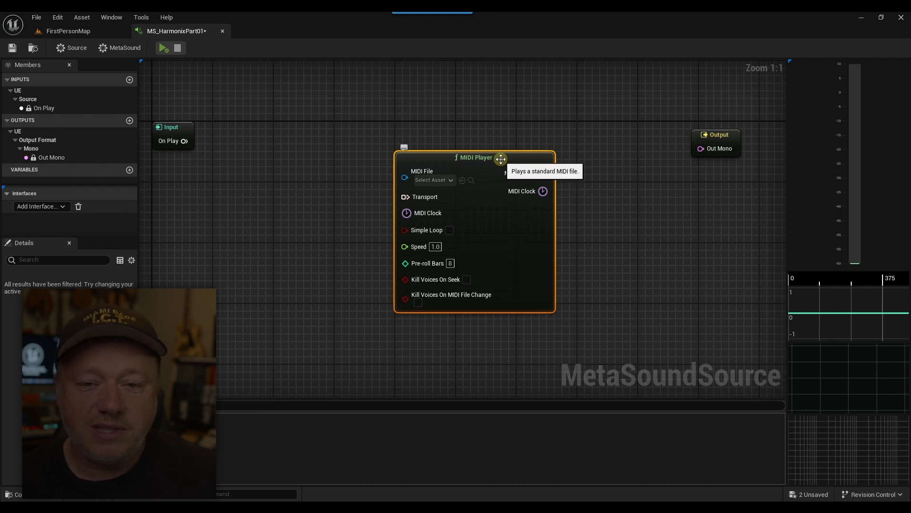
Set the MIDI Player's MIDI File to BumbleBee_MIDI and nudge the node upward.
click(437, 181)
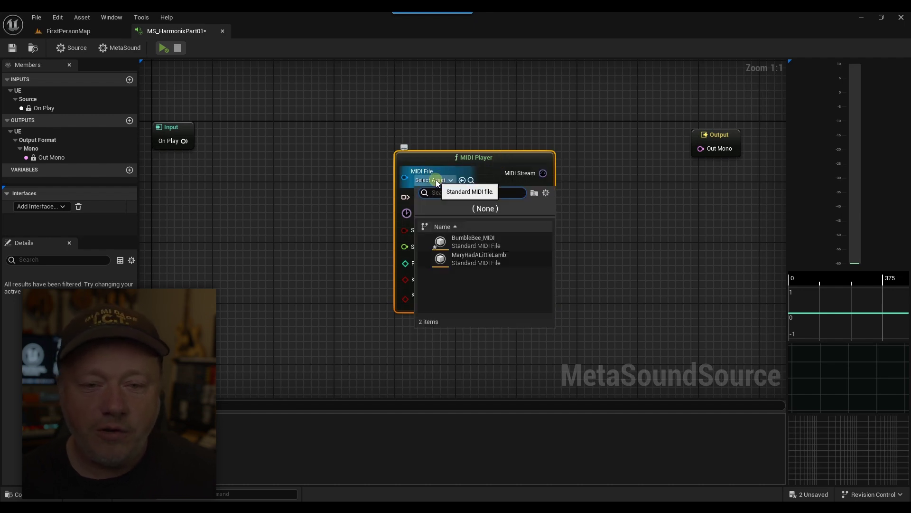
click(475, 241)
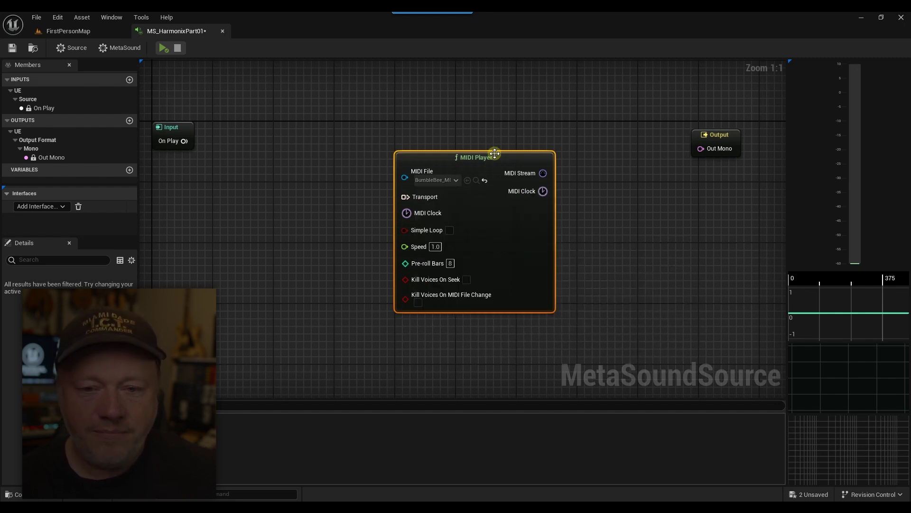
drag(499, 155, 502, 150)
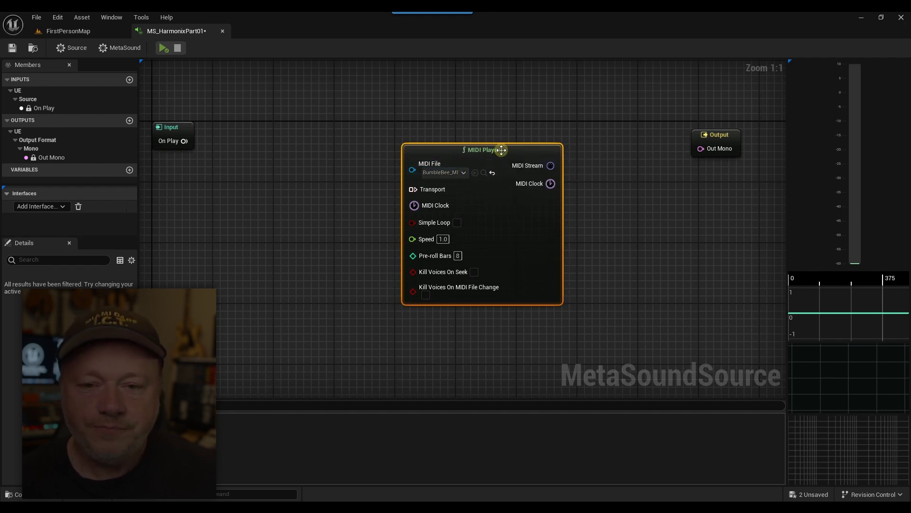
drag(505, 150, 481, 143)
Shift the MIDI Player node further left, cancelling a stray MIDI Stream connection.
click(575, 229)
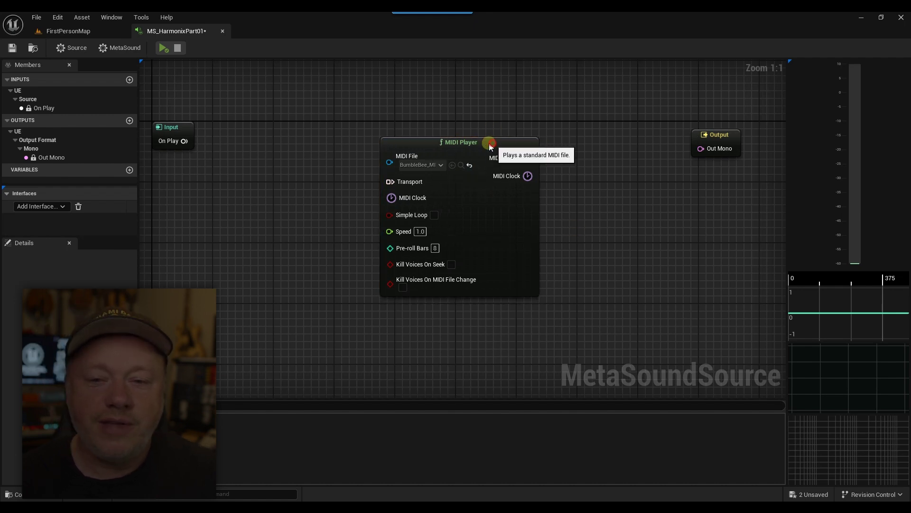
drag(492, 143, 485, 142)
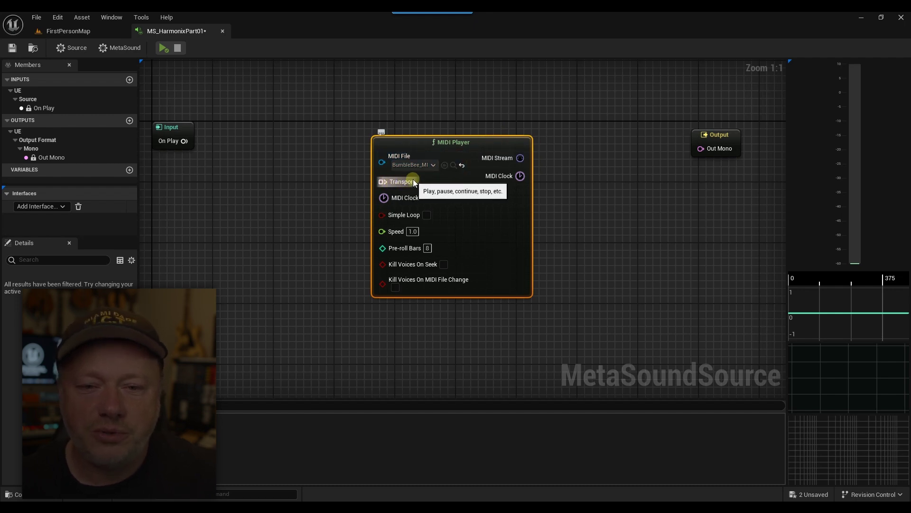
drag(520, 157, 559, 138)
click(504, 142)
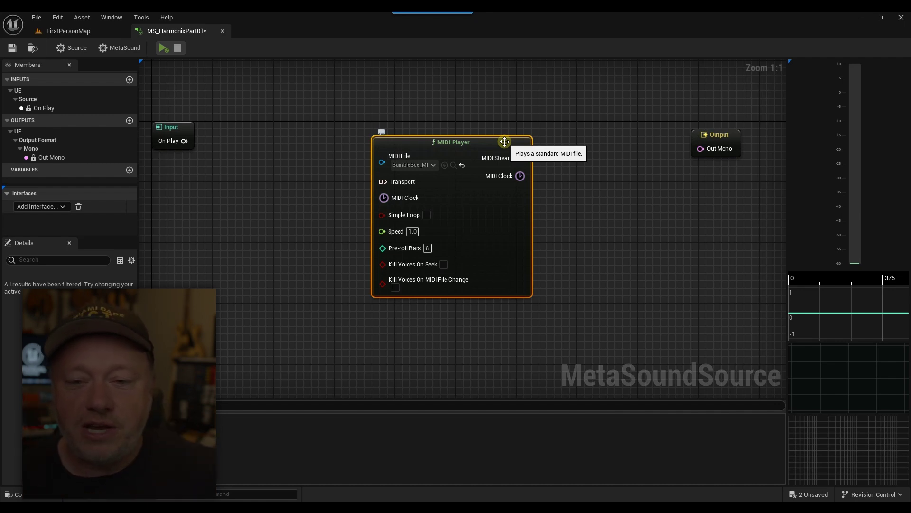
drag(506, 141, 475, 141)
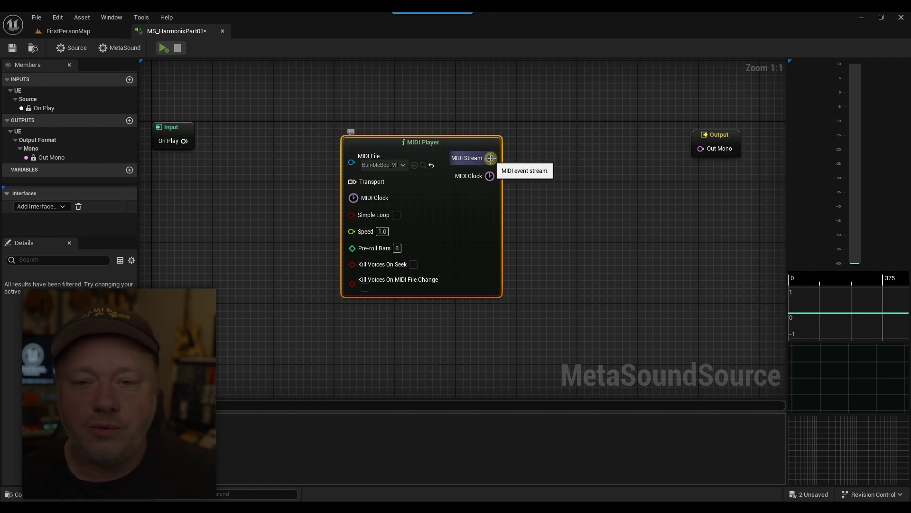
Add a Fusion Sampler node fed by the MIDI Stream output and place it beside the MIDI Player.
drag(490, 159, 561, 160)
text(fusion)
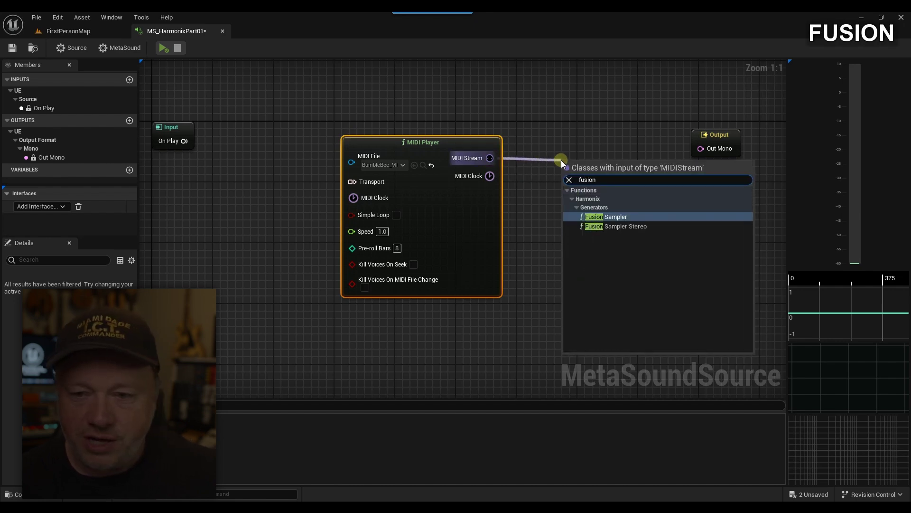
click(614, 216)
drag(612, 165, 568, 143)
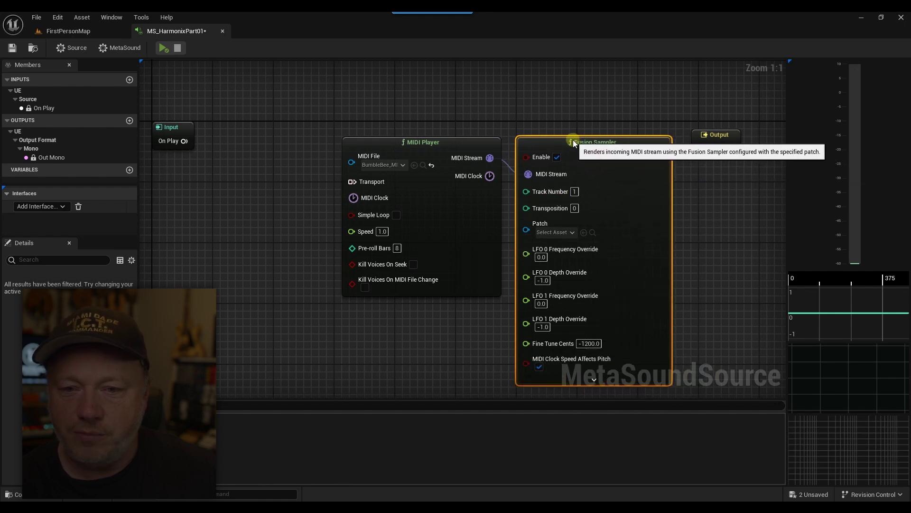
Wire the Fusion Sampler's Audio Mono to Out Mono and tidy the Output node's position.
drag(716, 130, 731, 130)
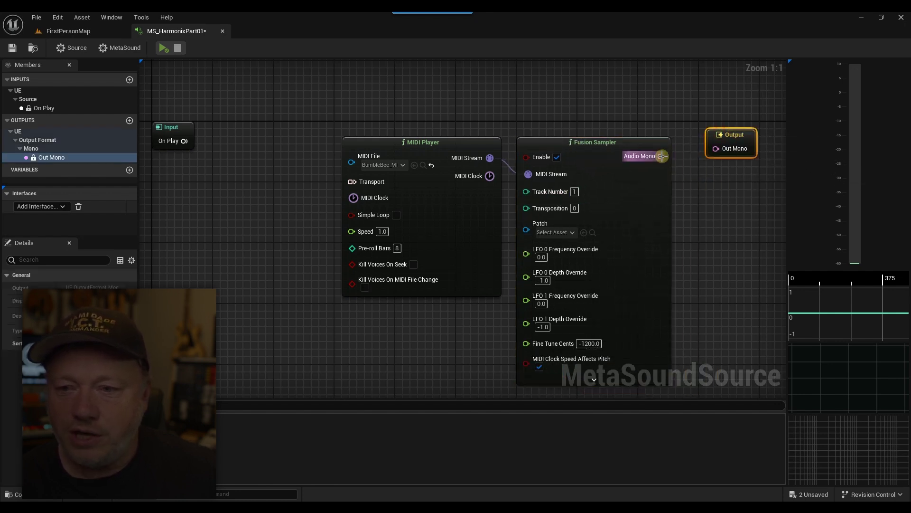
drag(661, 156, 715, 149)
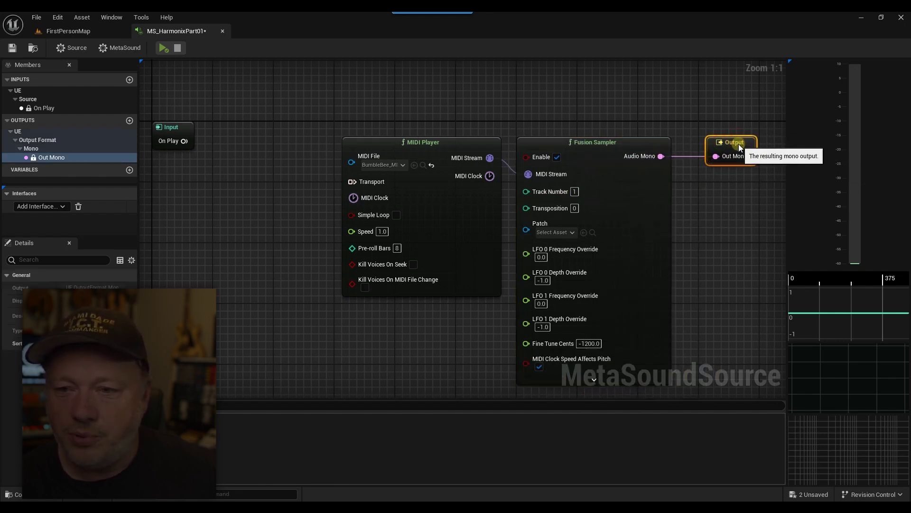
click(425, 144)
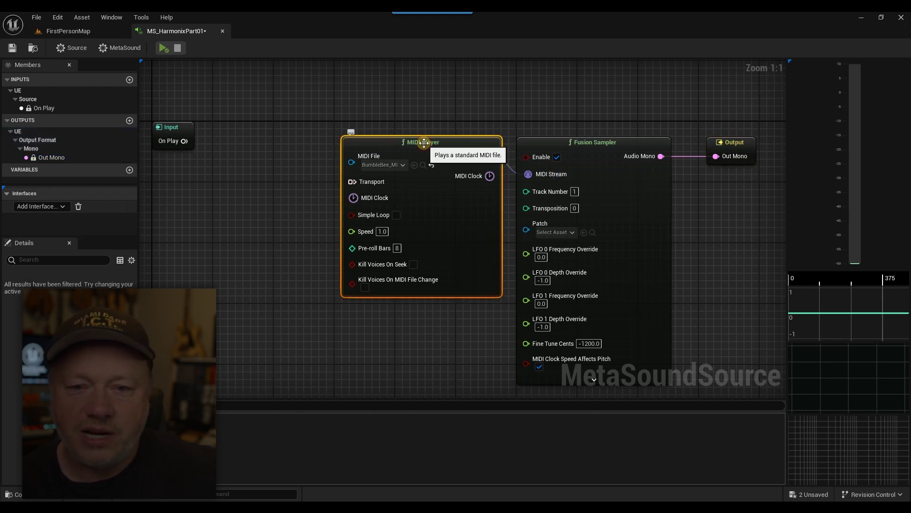
click(593, 142)
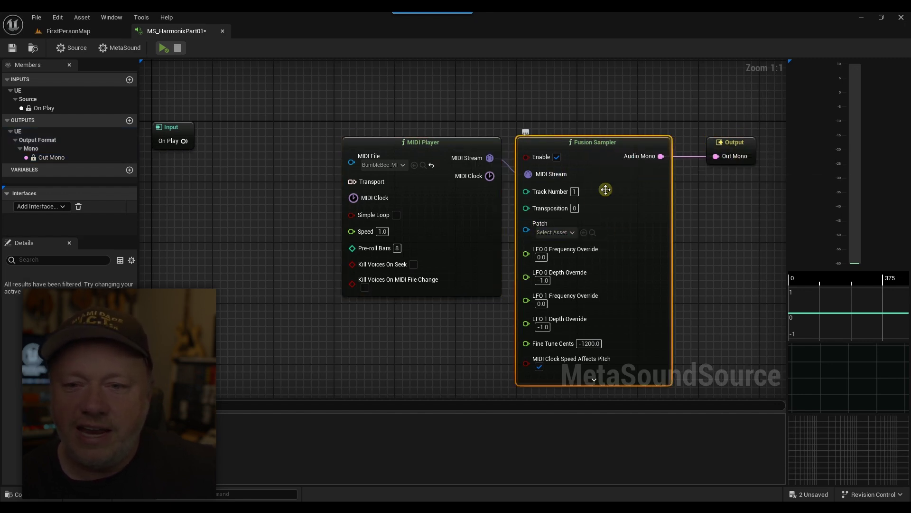
right_drag(708, 217, 681, 183)
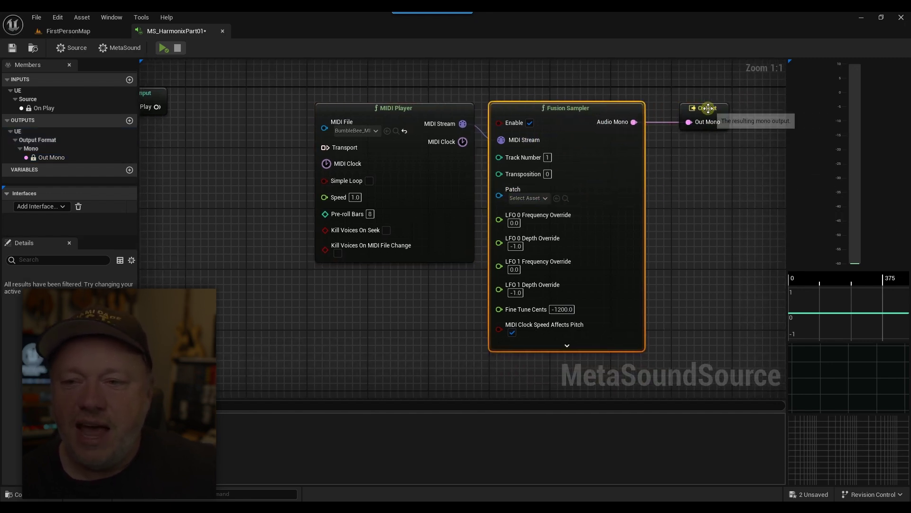
drag(709, 108, 701, 109)
Set the Fusion Sampler's instrument patch to Piano, then browse the other patches.
click(626, 172)
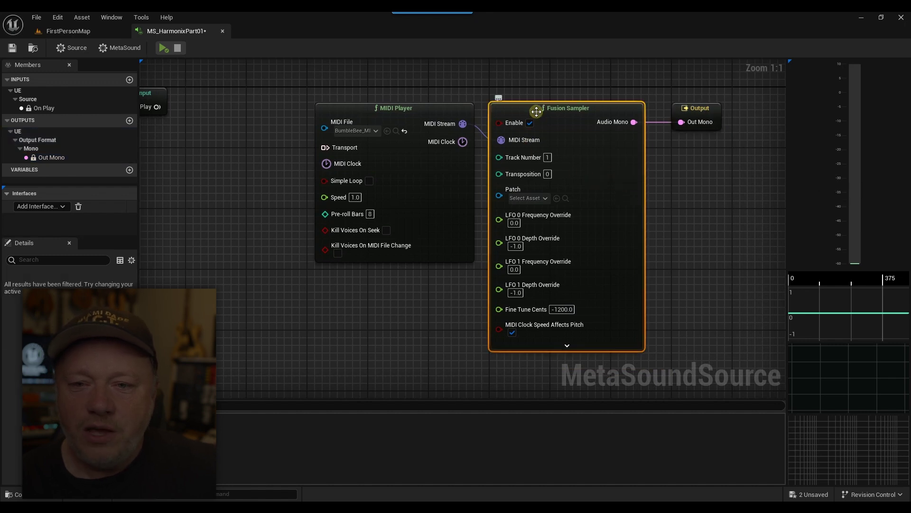
click(543, 198)
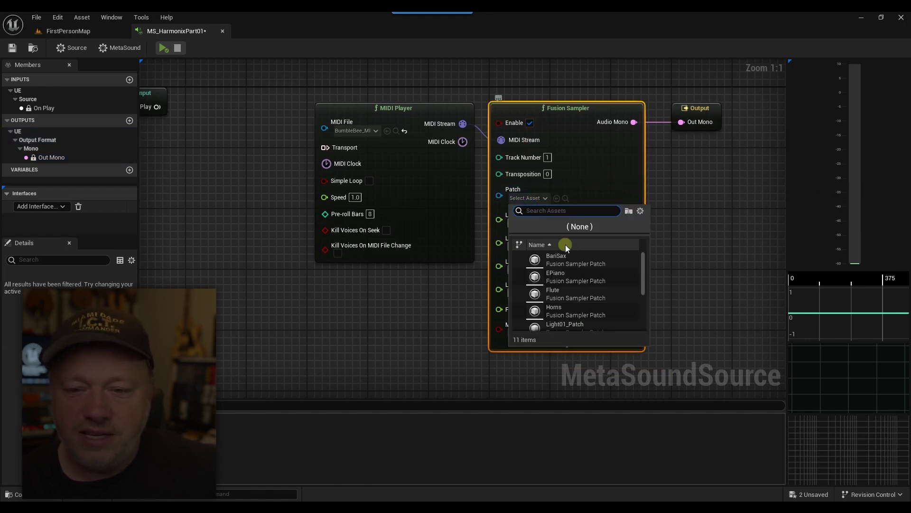
scroll(584, 270, down, 3)
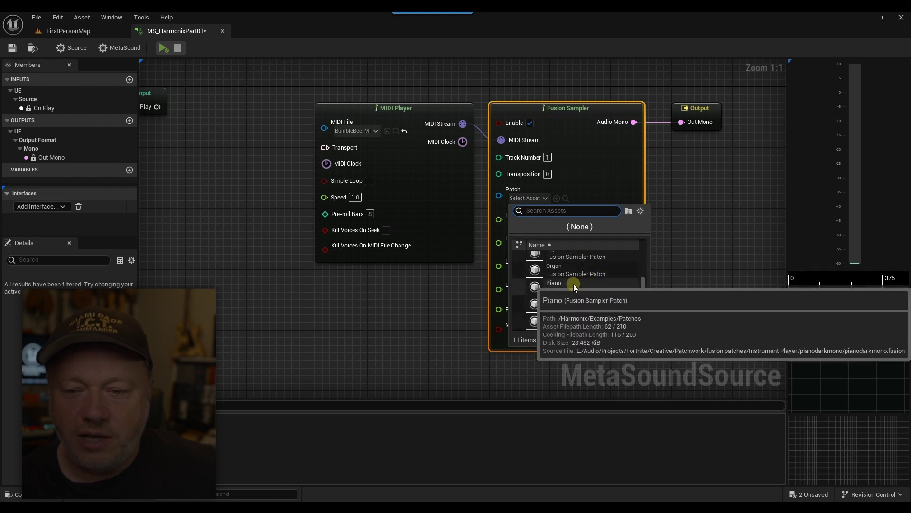
click(573, 284)
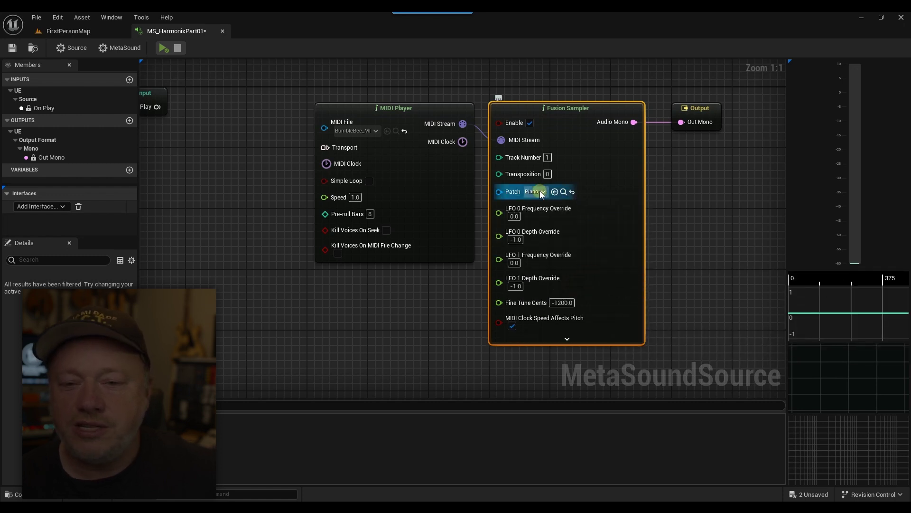
click(543, 191)
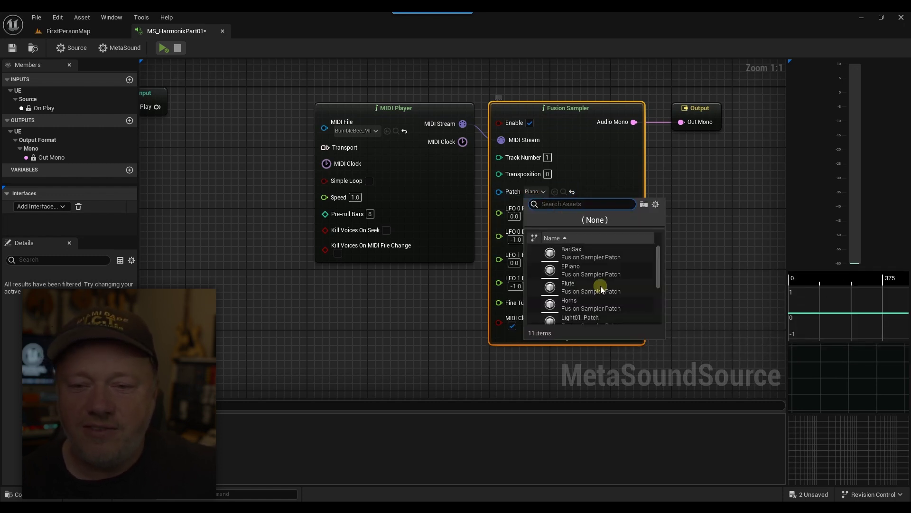
scroll(599, 264, down, 5)
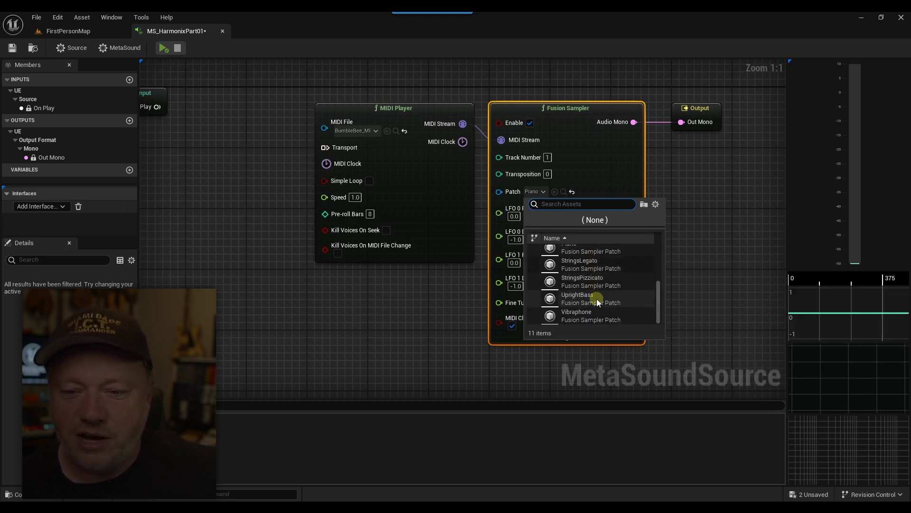
scroll(597, 298, up, 3)
scroll(602, 284, up, 3)
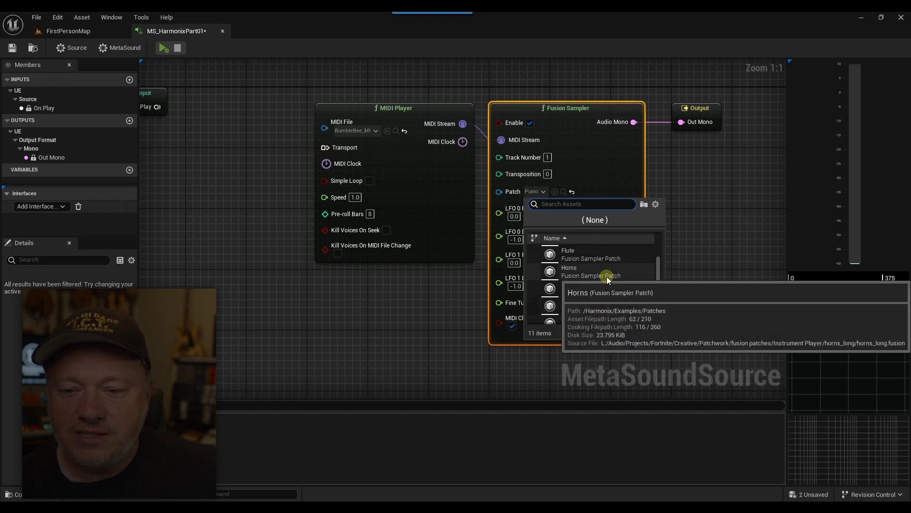
scroll(591, 295, down, 3)
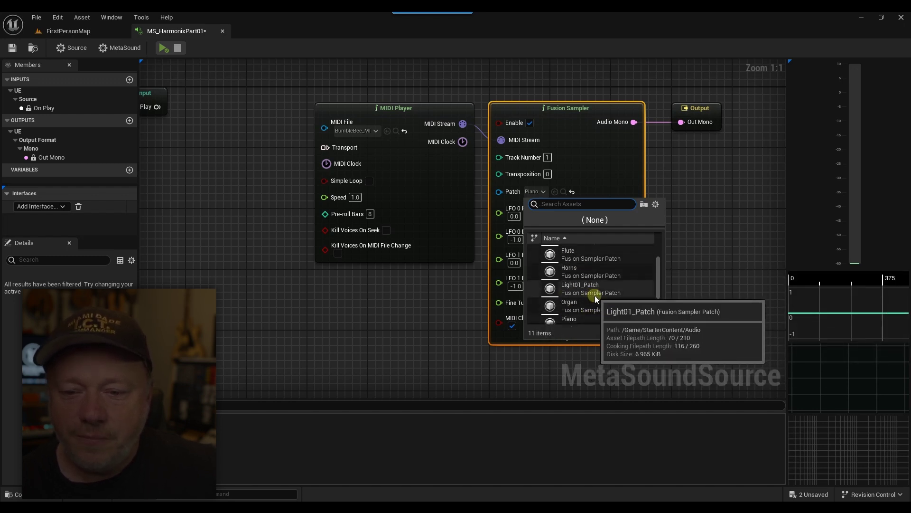
Widen the graph canvas and move the MIDI Player, Fusion Sampler and Output nodes right and down.
click(420, 114)
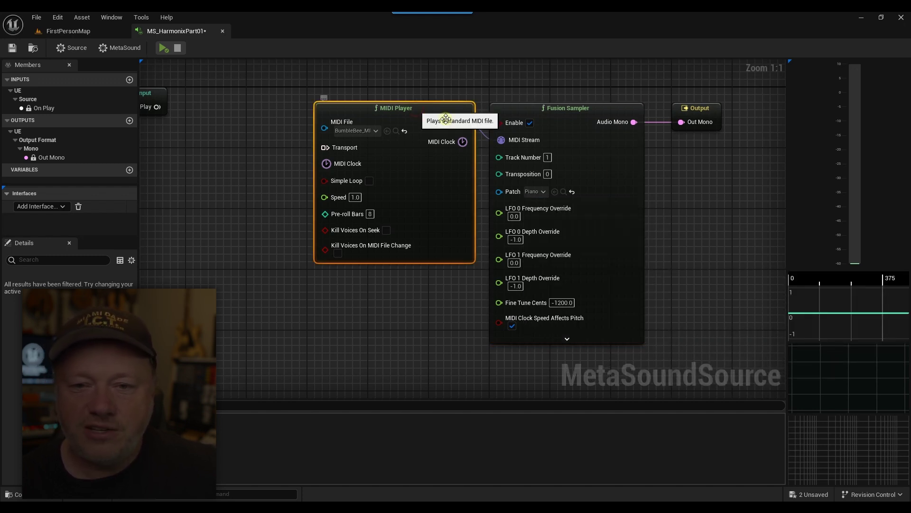
click(605, 188)
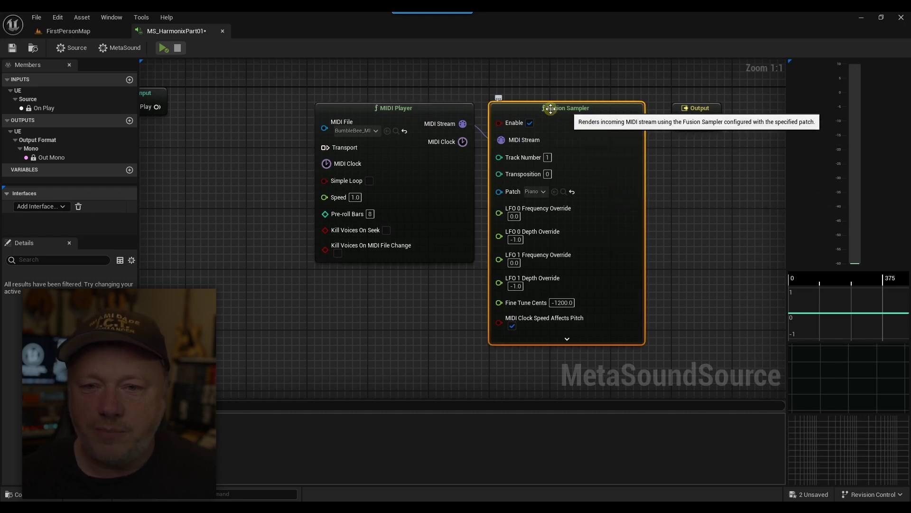
drag(424, 96, 658, 109)
click(732, 177)
drag(802, 232, 828, 233)
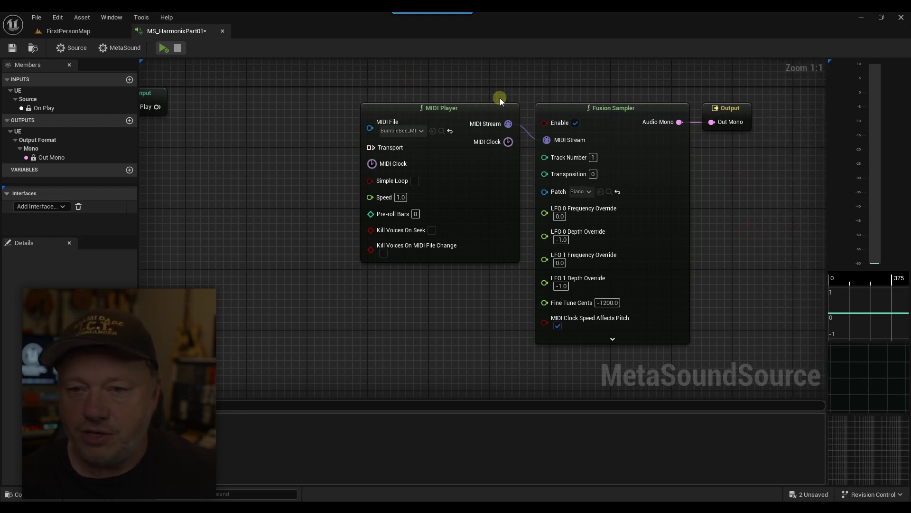
key(ctrl+a)
drag(619, 109, 642, 124)
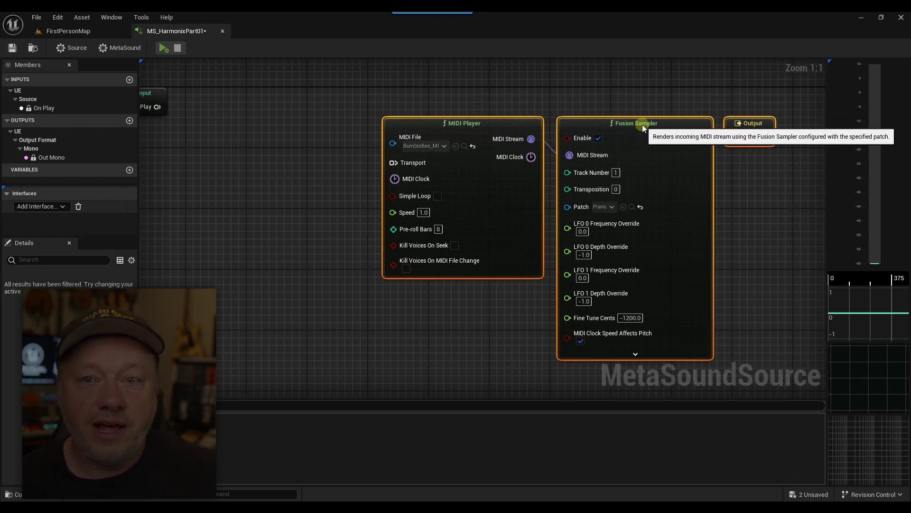
click(725, 175)
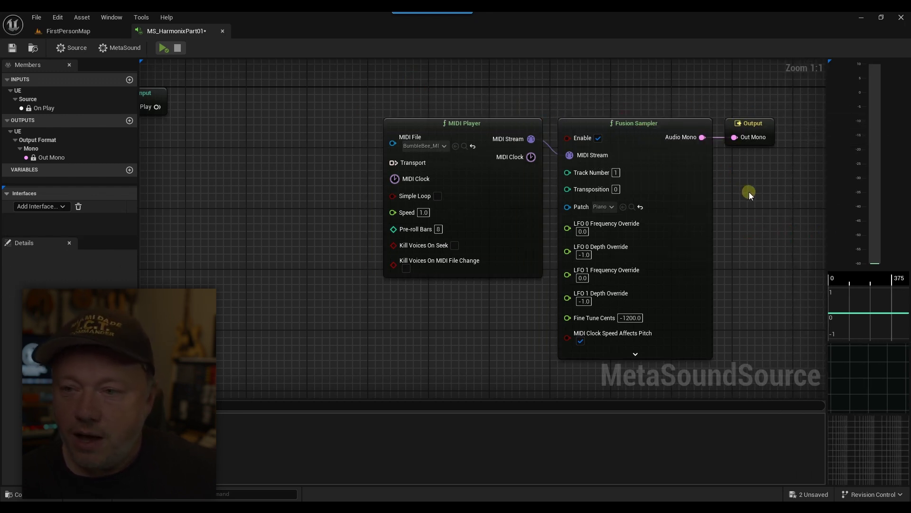
Move the Input node closer to the MIDI Player and Fusion Sampler.
right_drag(749, 192, 637, 153)
click(633, 362)
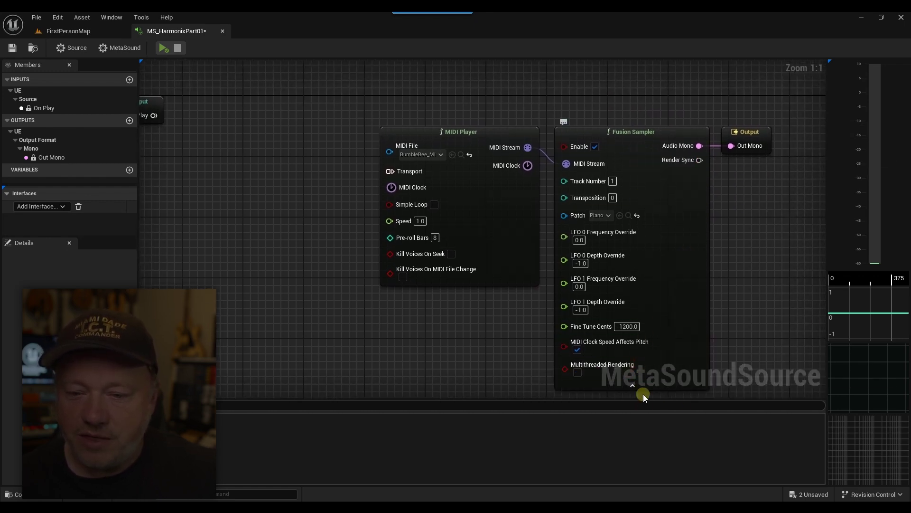
click(632, 386)
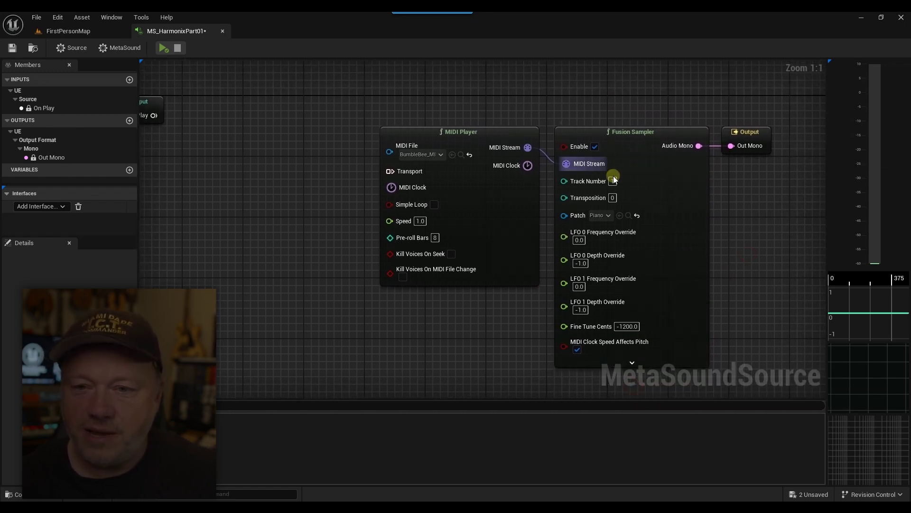
right_drag(447, 94, 466, 73)
drag(180, 77, 268, 108)
click(305, 66)
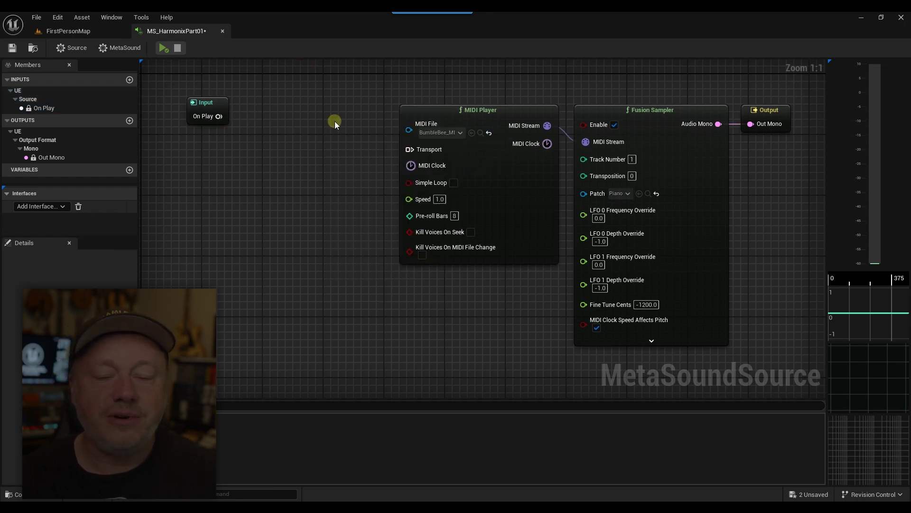
Add a Trigger To Music Transport node from the MIDI Player's Transport pin and position it.
drag(409, 150, 331, 161)
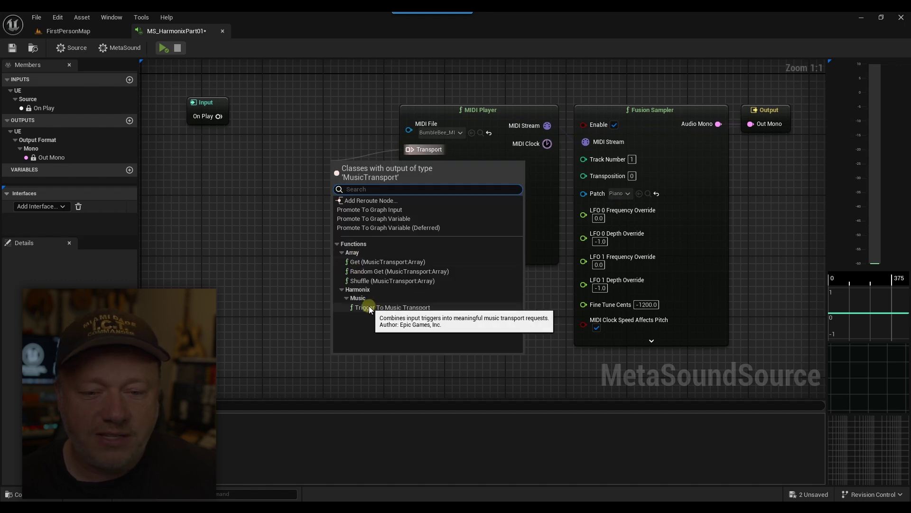
click(387, 306)
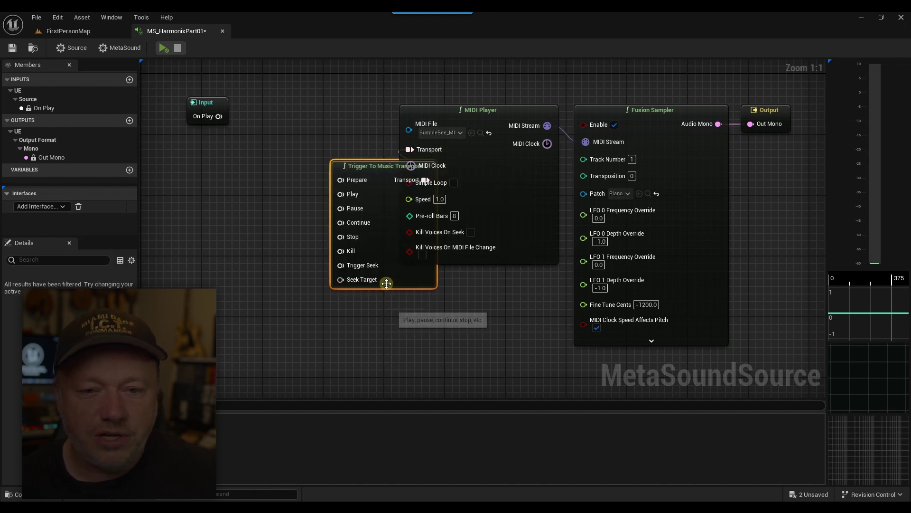
drag(372, 169, 305, 115)
drag(219, 117, 260, 135)
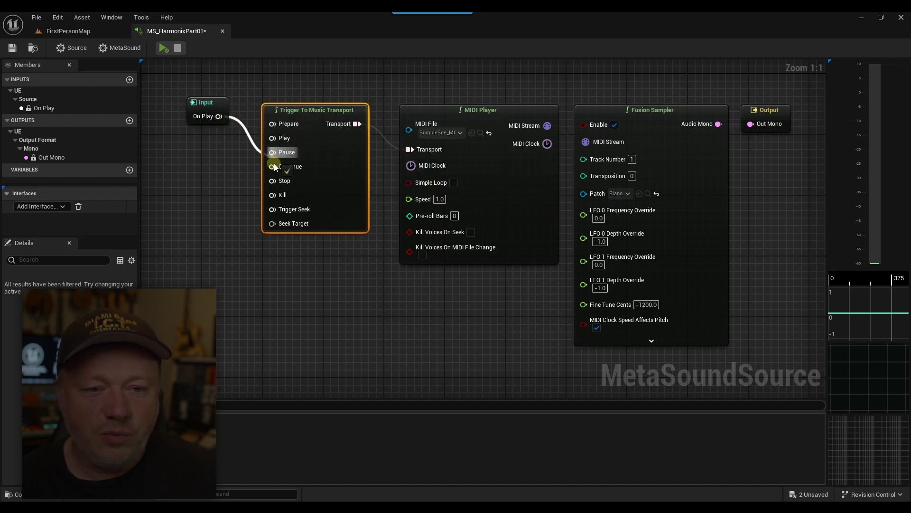
Connect Input's On Play to the trigger's Play input and align the nodes with Shift+W.
drag(273, 167, 270, 139)
drag(204, 102, 770, 141)
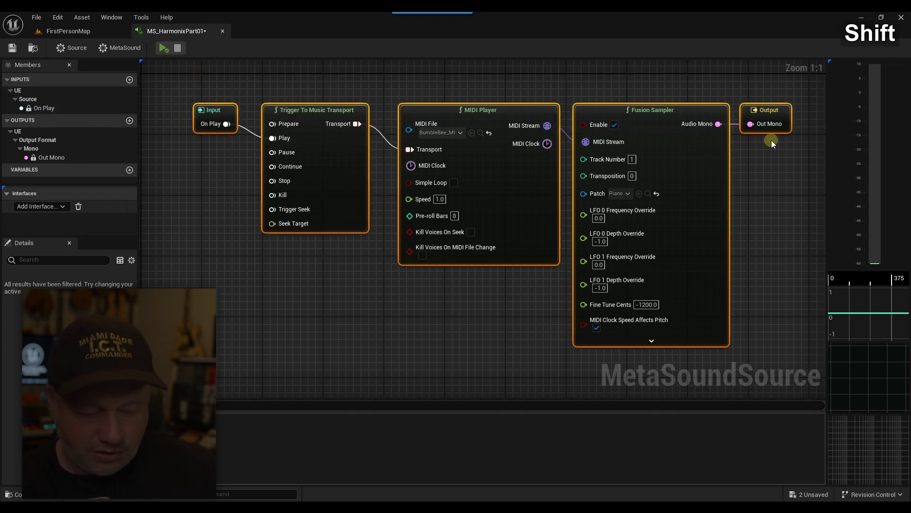
key(shift+w)
drag(580, 88, 545, 90)
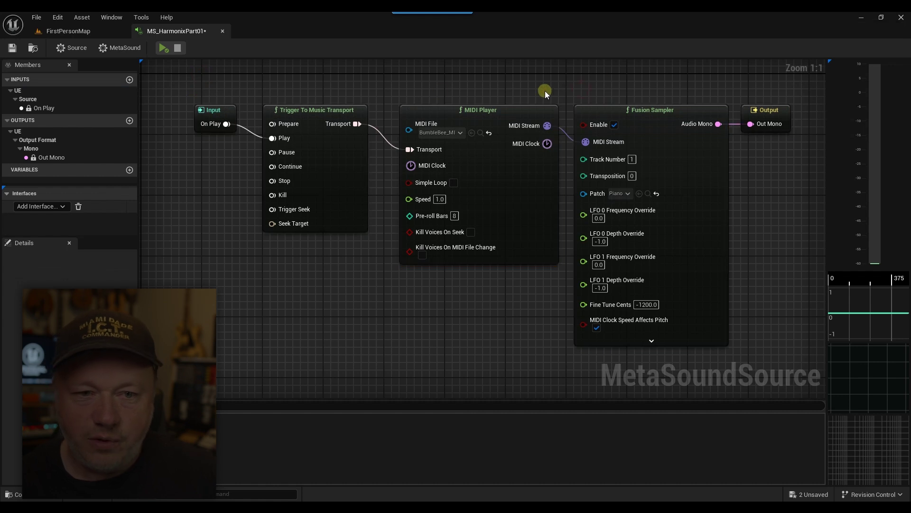
click(216, 110)
click(317, 109)
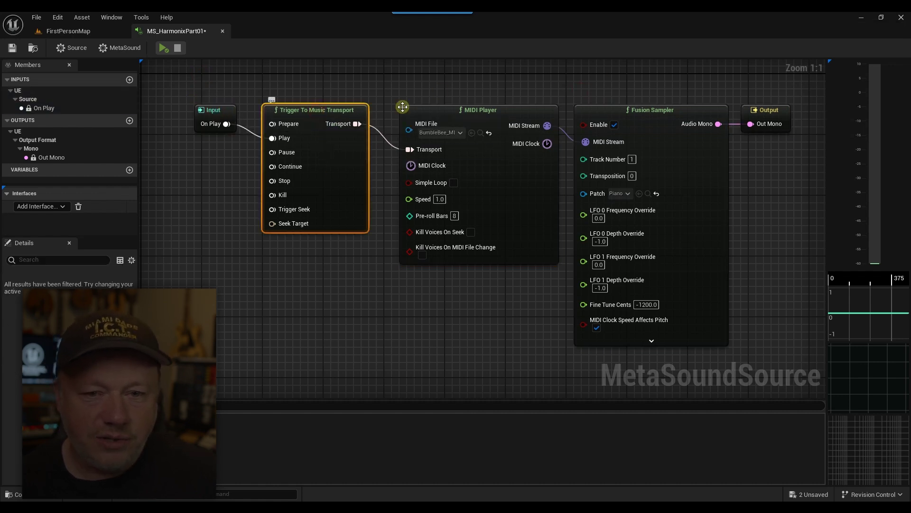
click(432, 124)
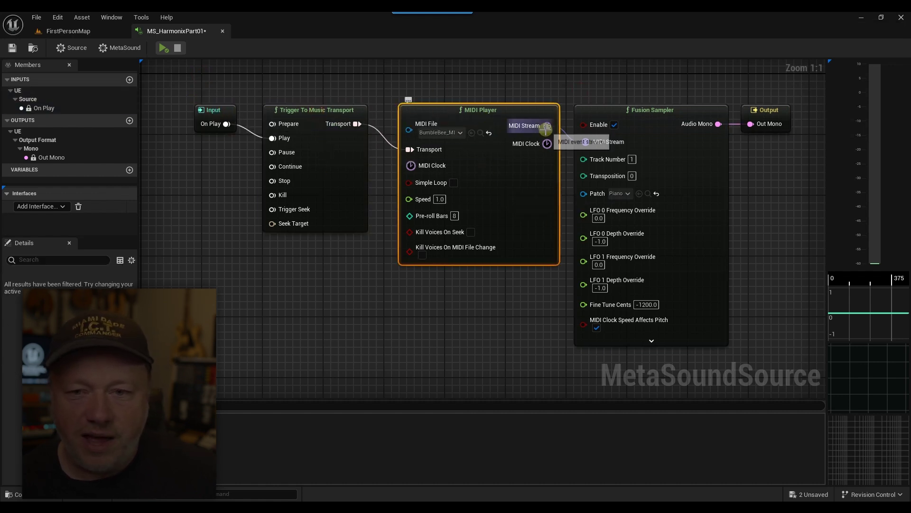
click(643, 112)
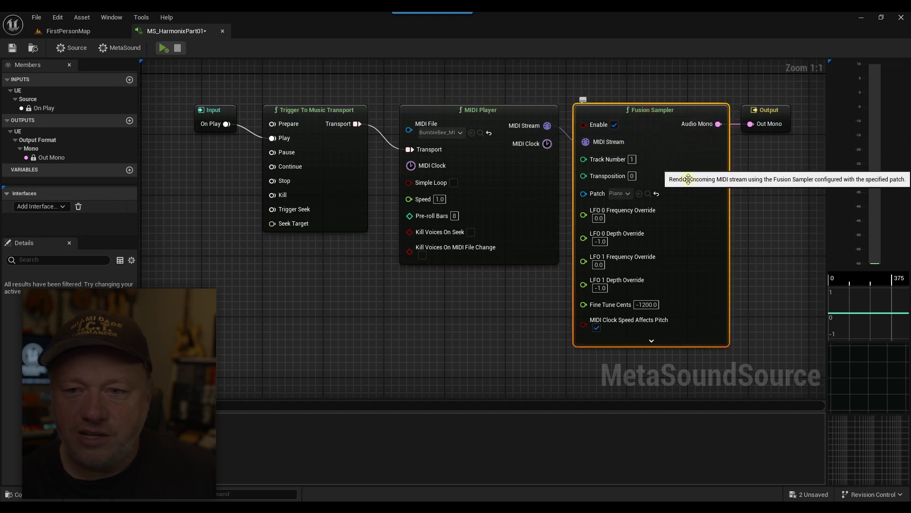
click(780, 110)
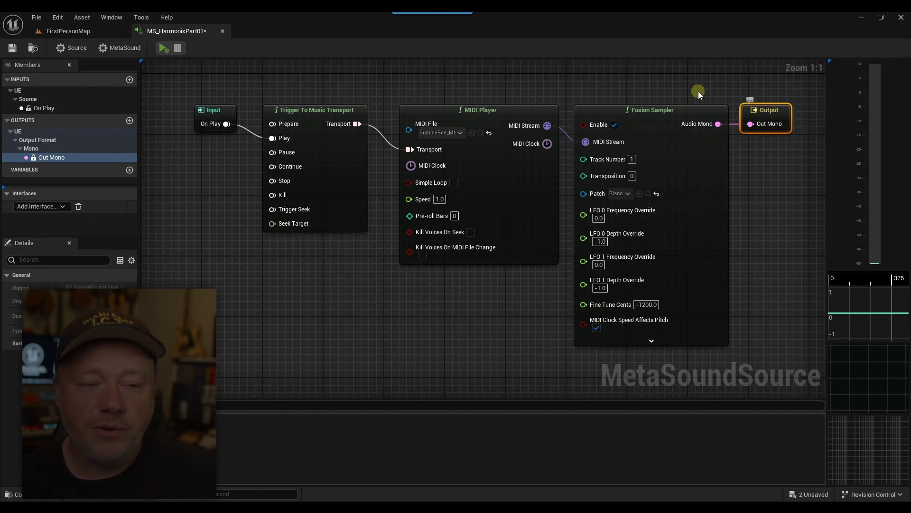
click(162, 49)
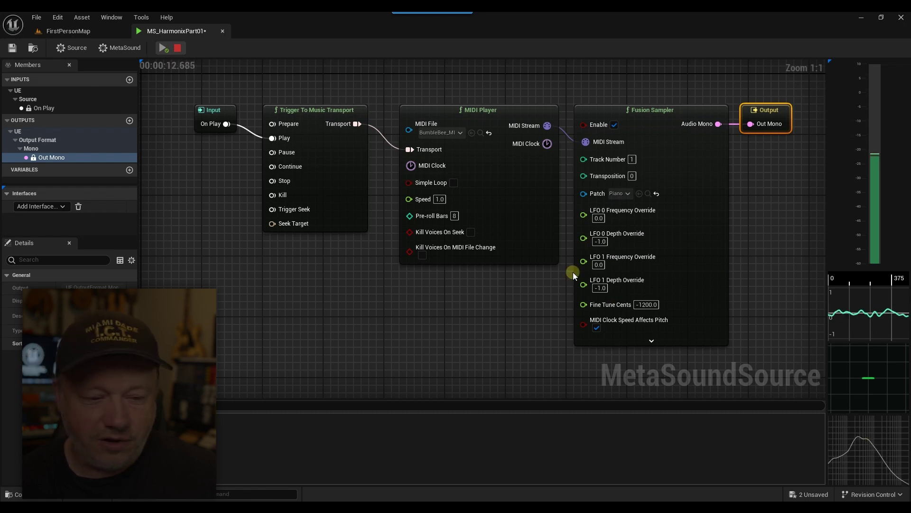
Stop playback and move the Input and Trigger To Music Transport nodes further left.
click(181, 48)
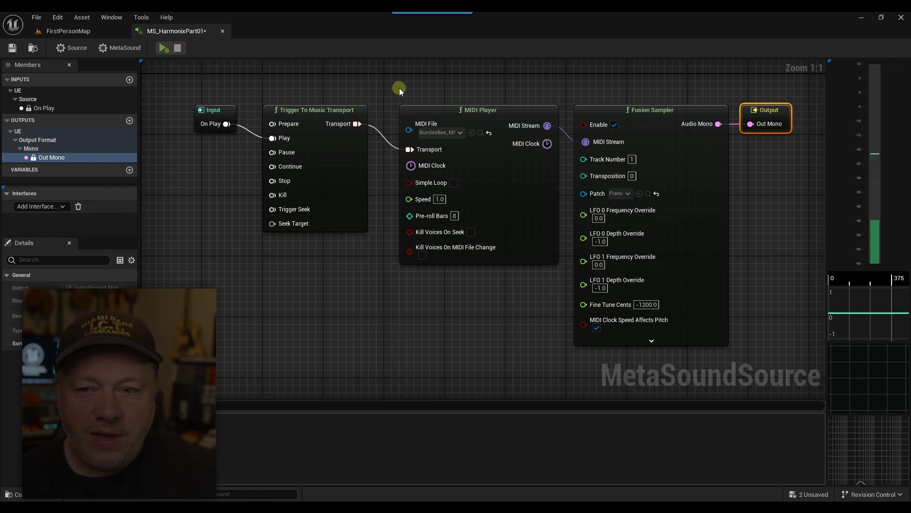
right_drag(400, 88, 419, 94)
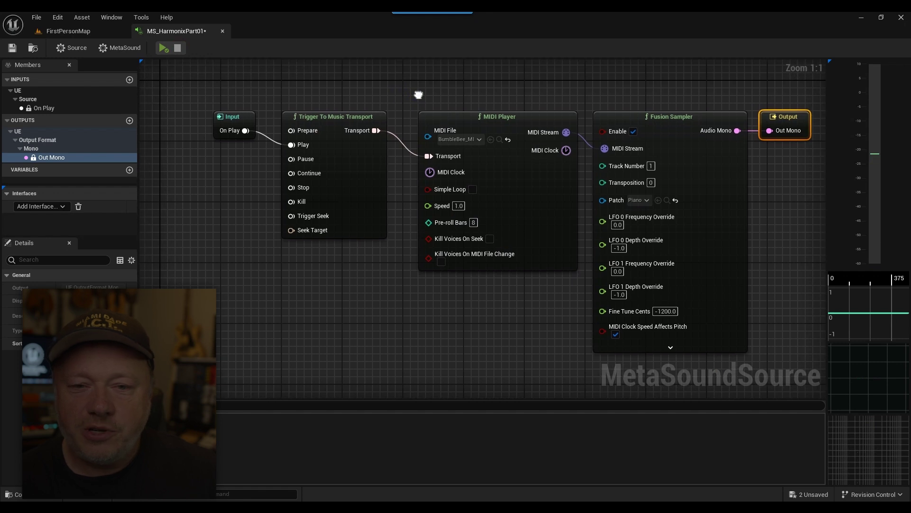
click(455, 119)
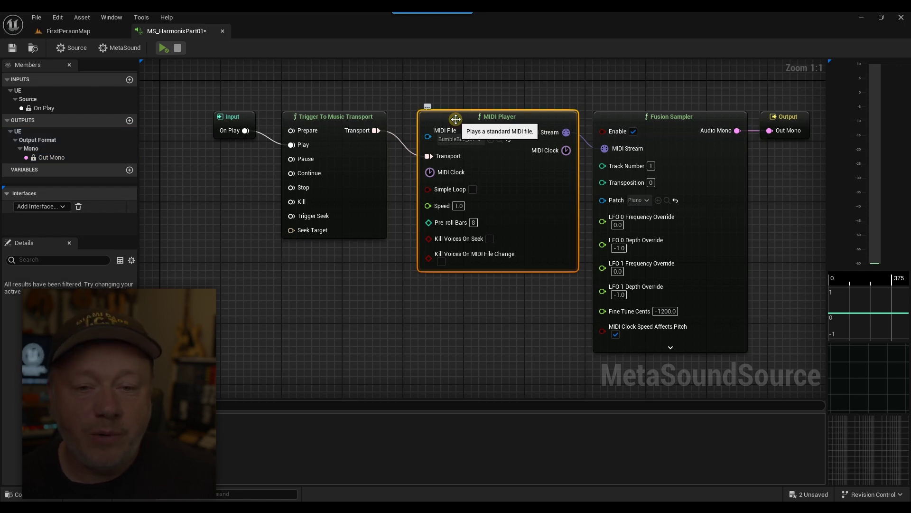
mouse_move(226, 94)
mouse_down()
mouse_move(311, 137)
mouse_move(294, 119)
mouse_move(267, 119)
mouse_up()
click(271, 97)
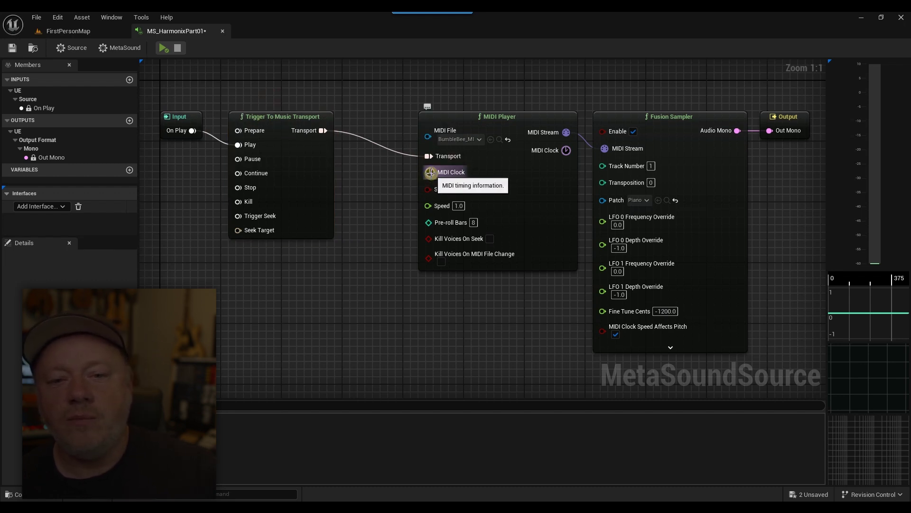
Add a Metronome MIDI Clock Generator from Harmonix > Music driving the MIDI Player's MIDI Clock.
drag(431, 172, 357, 263)
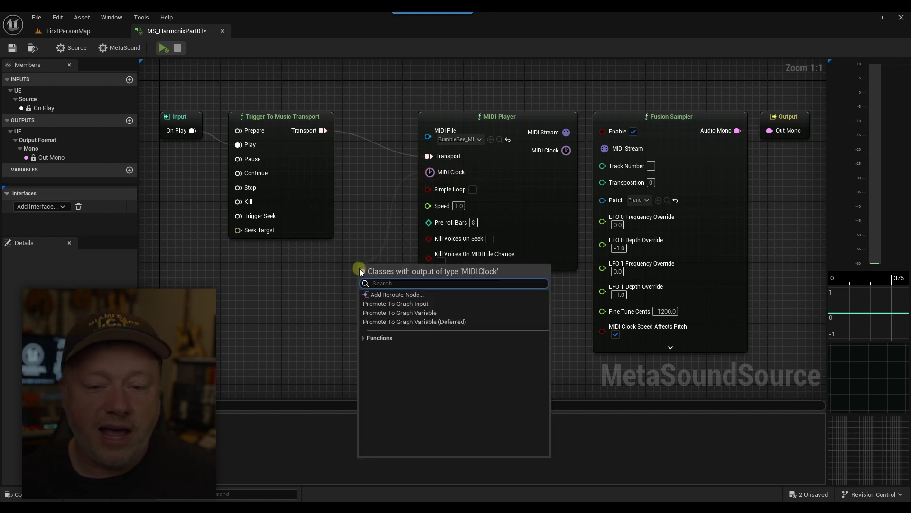
click(371, 355)
click(372, 363)
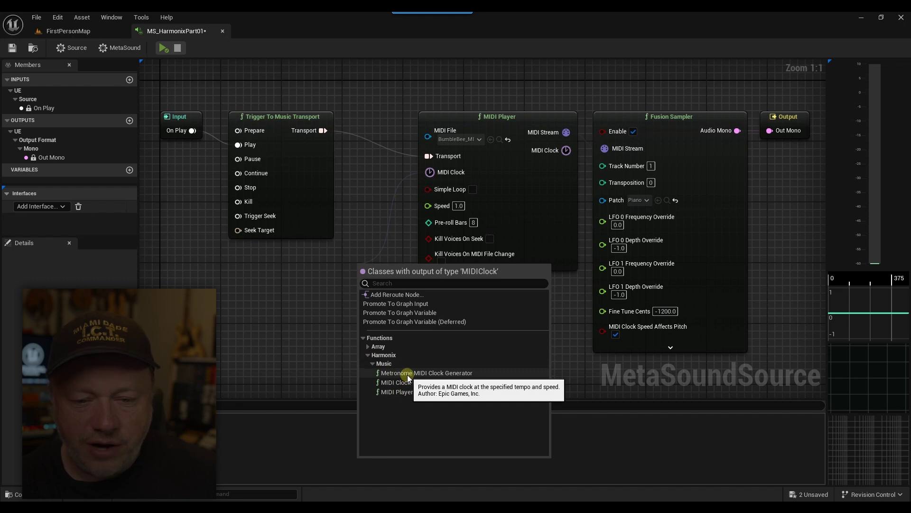
click(407, 373)
right_drag(486, 318, 450, 310)
scroll(490, 311, down, 1)
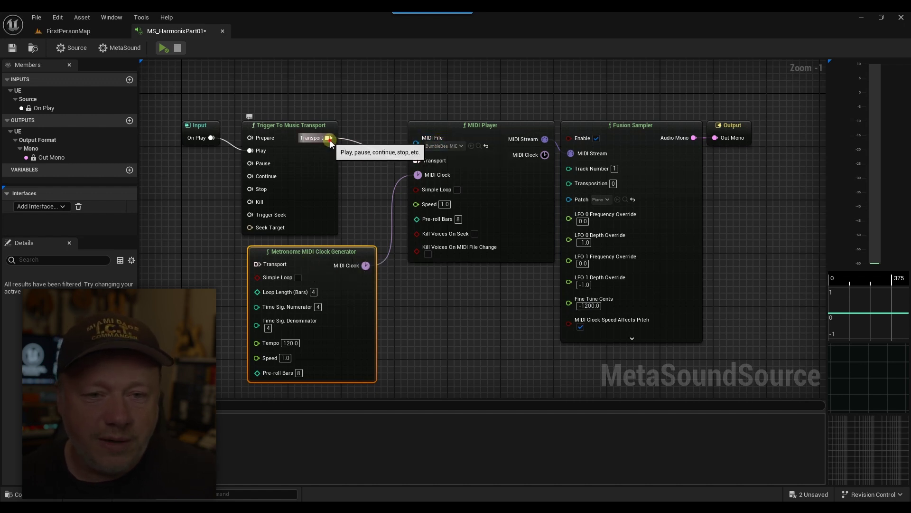
Drive the Metronome from Trigger's Transport, set its Tempo to 168, save, and play.
drag(330, 138, 257, 264)
click(163, 49)
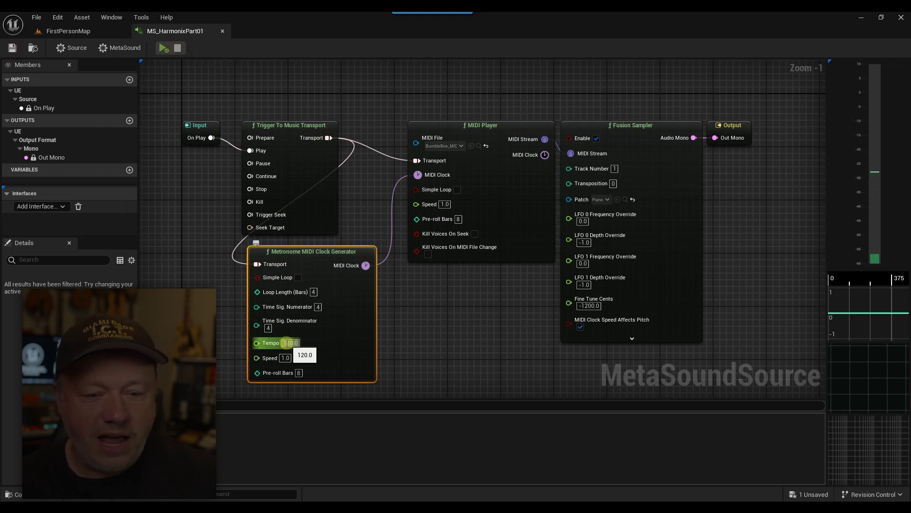
click(293, 344)
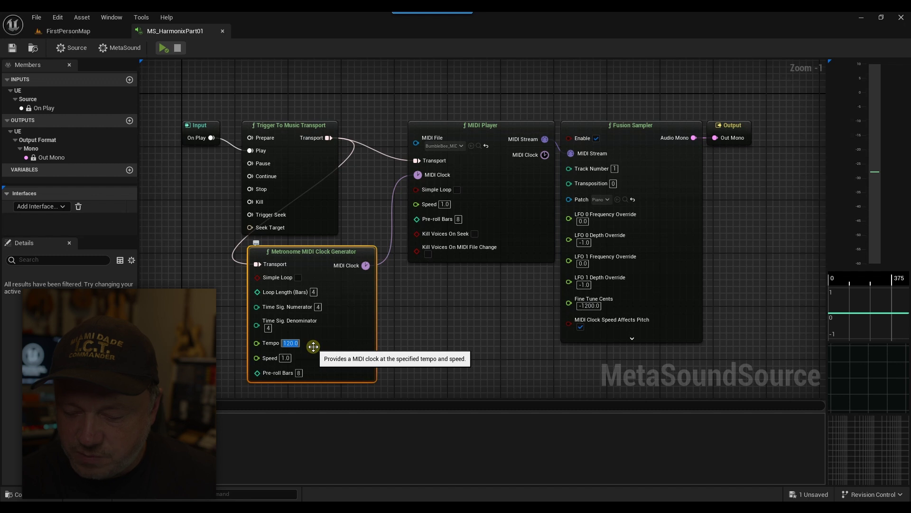
text(1)
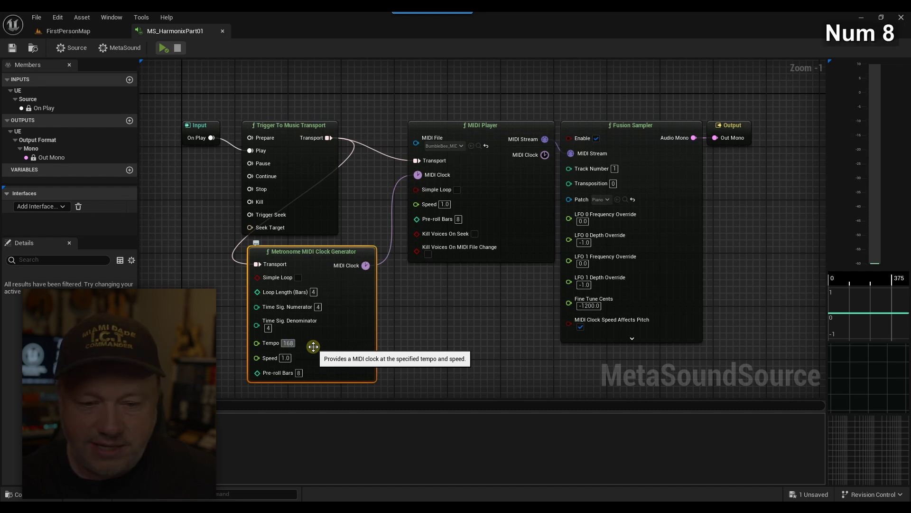
text(68)
click(420, 310)
click(13, 49)
click(163, 47)
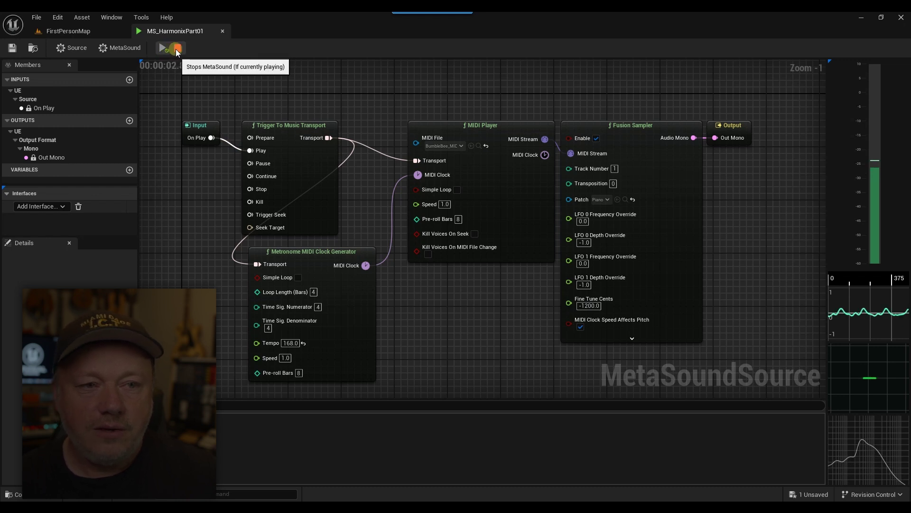
Promote the transport's Pause pin to a graph input and test pausing playback.
click(176, 49)
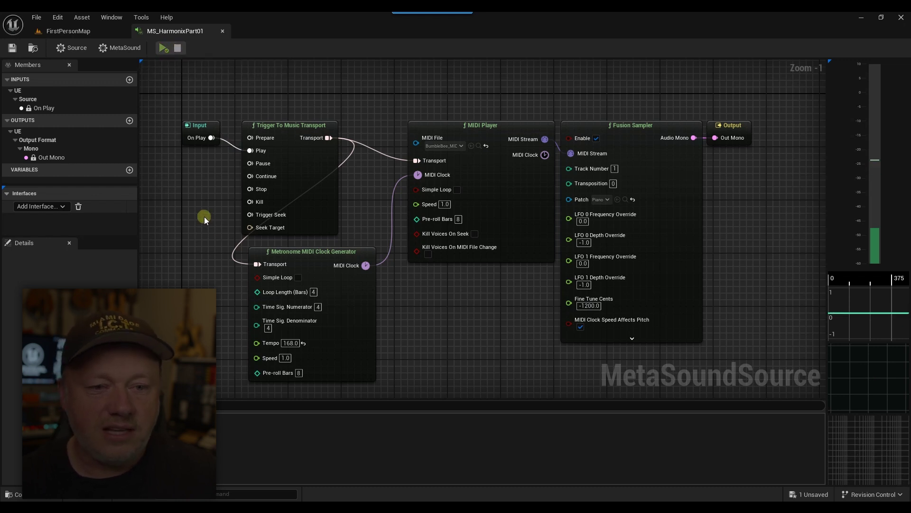
right_drag(212, 190, 250, 189)
drag(287, 164, 225, 186)
click(272, 222)
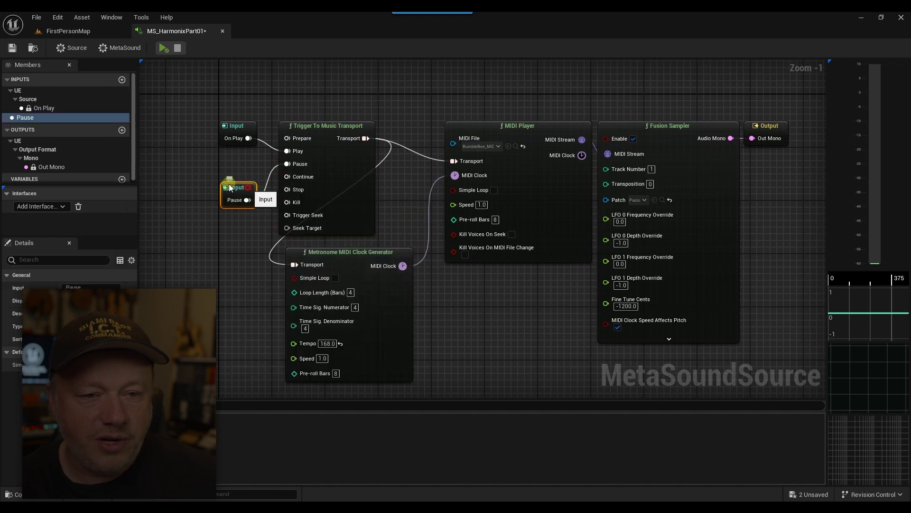
click(162, 47)
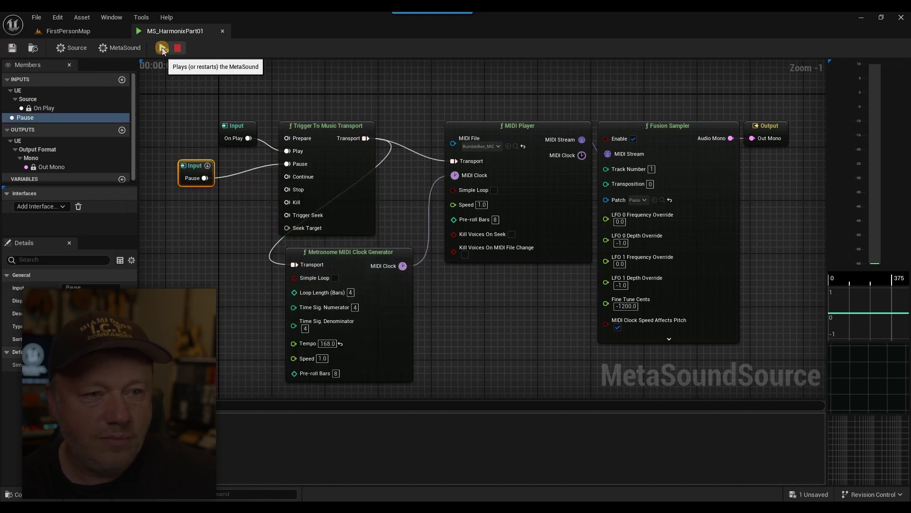
click(208, 166)
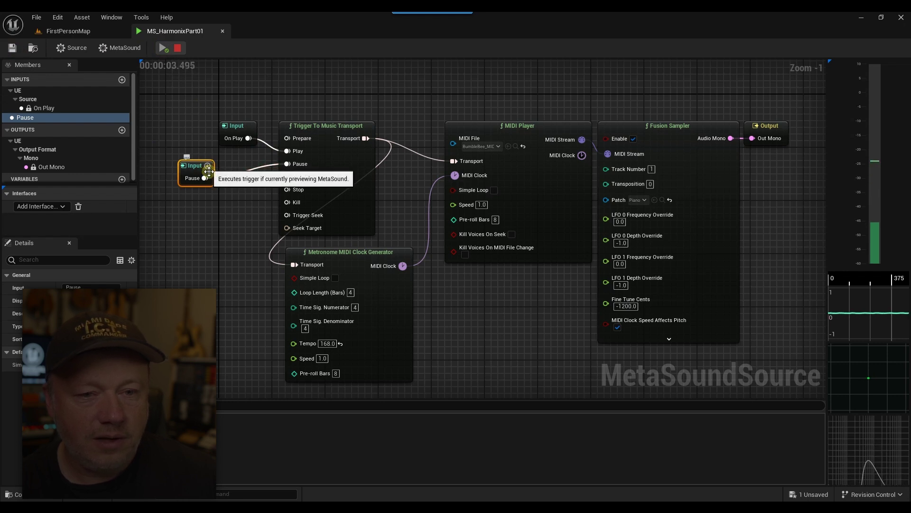
click(178, 47)
Add a Continue graph input wired to the Continue pin and test pausing and resuming playback.
drag(287, 177, 185, 203)
click(280, 254)
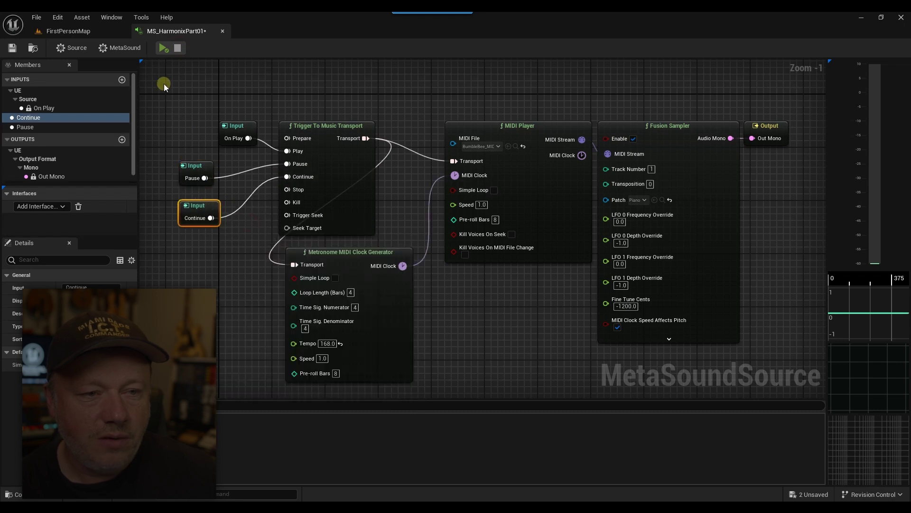
click(163, 48)
click(211, 168)
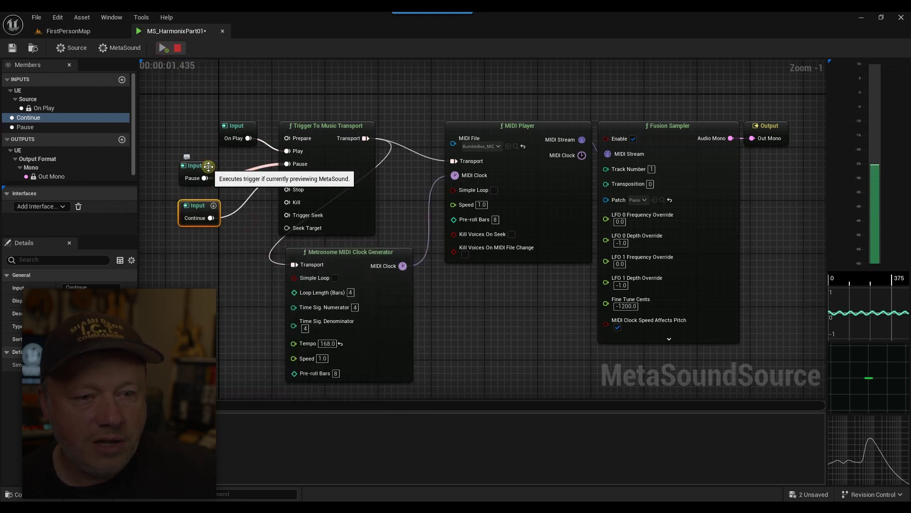
click(214, 206)
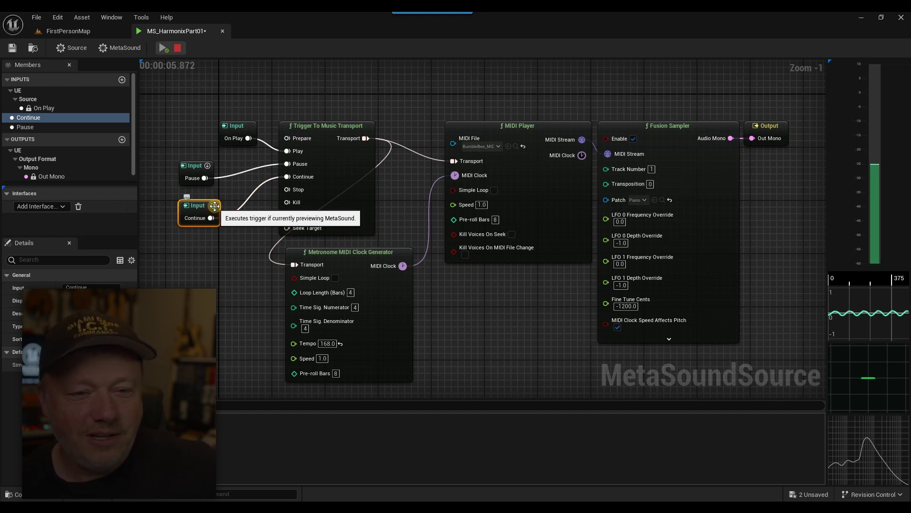
click(205, 168)
click(180, 50)
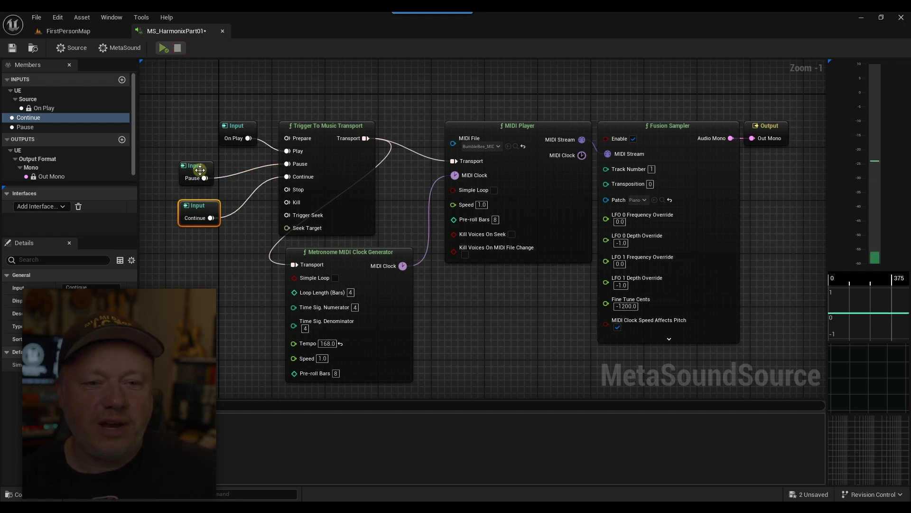
right_drag(504, 289, 528, 277)
drag(463, 397, 465, 427)
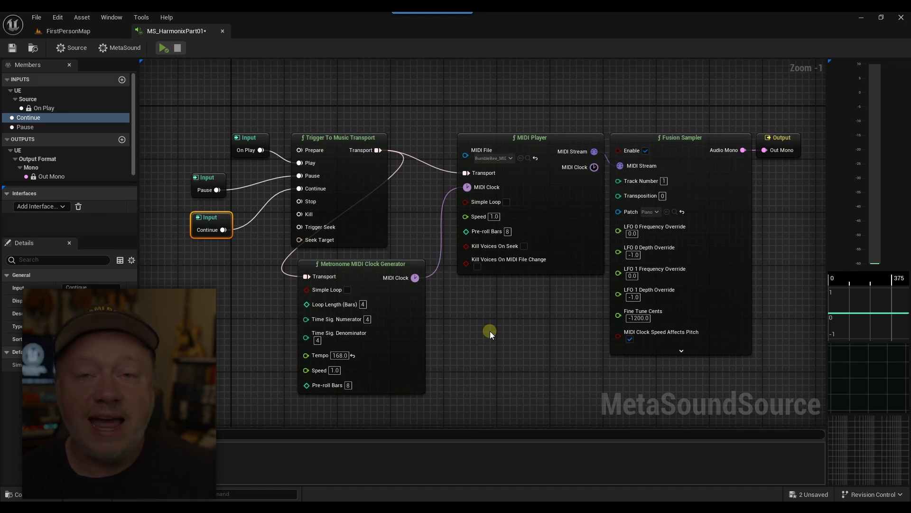
Move the MIDI Player left and shift Fusion Sampler and Output right to make room.
drag(513, 142, 493, 143)
drag(616, 116, 775, 185)
drag(682, 138, 702, 138)
right_drag(613, 102, 590, 94)
drag(596, 119, 616, 116)
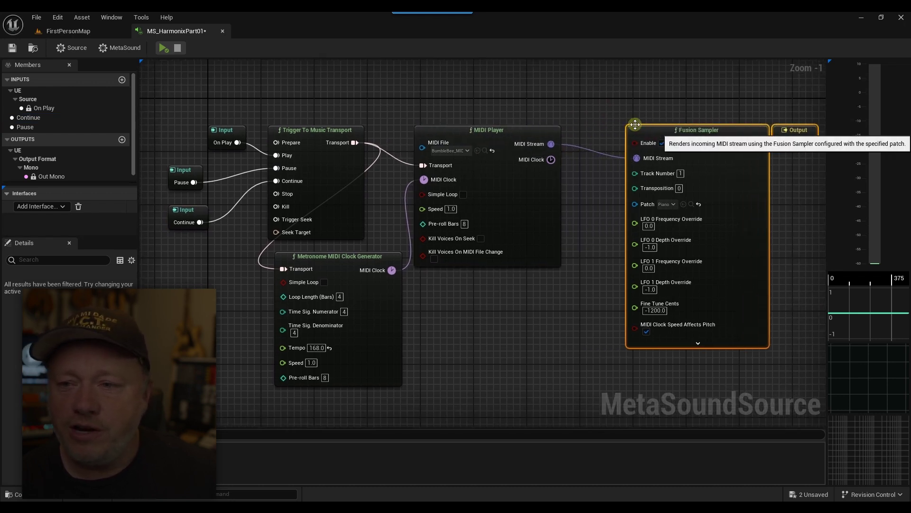
click(589, 127)
Add a Harmonix MIDI Logger fed by the MIDI Player's MIDI Stream and place it below.
drag(551, 144, 582, 116)
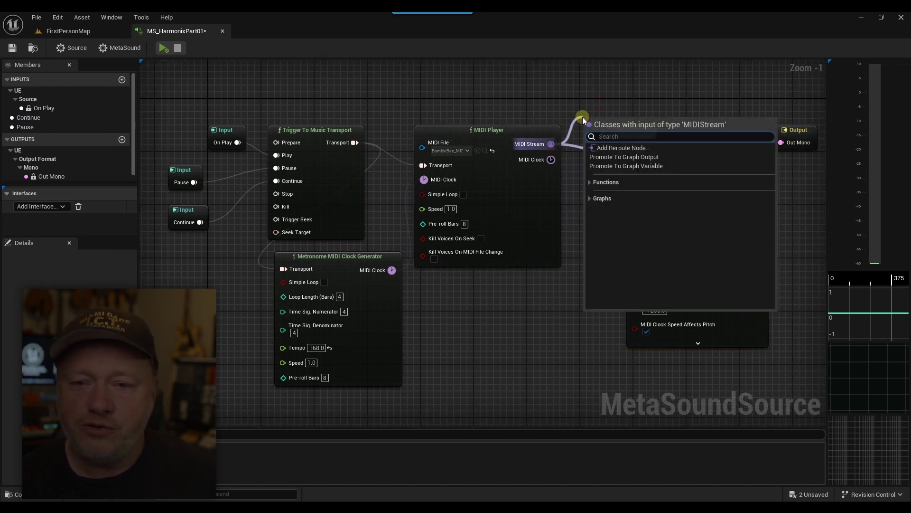
click(594, 197)
click(589, 183)
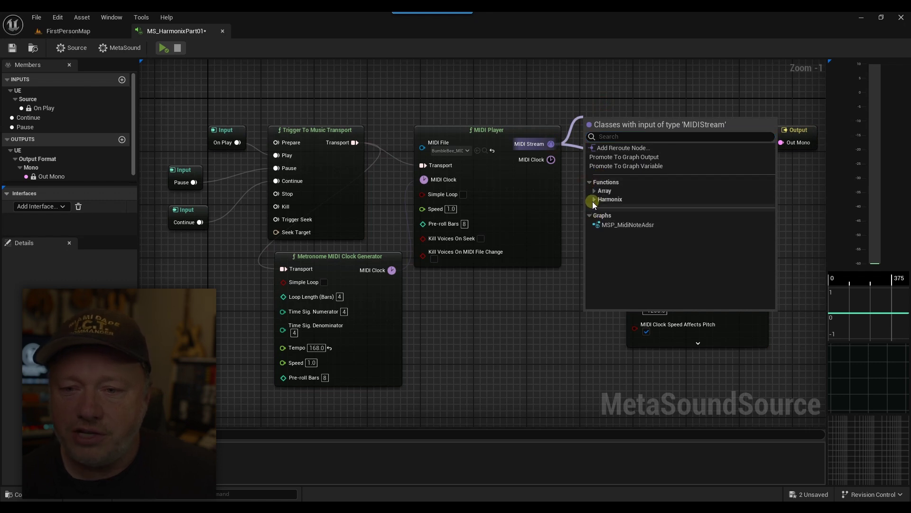
click(594, 199)
click(599, 216)
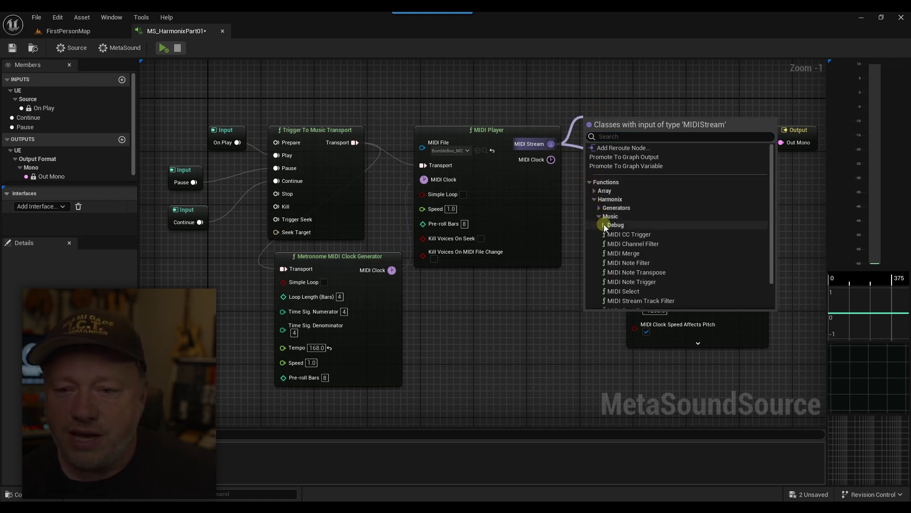
click(623, 231)
drag(610, 130, 540, 311)
right_drag(540, 311, 471, 267)
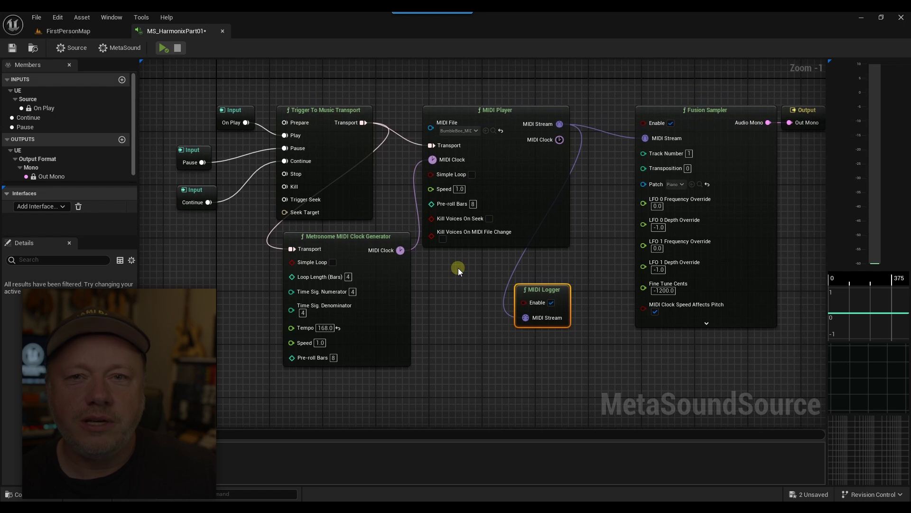
drag(545, 293, 584, 293)
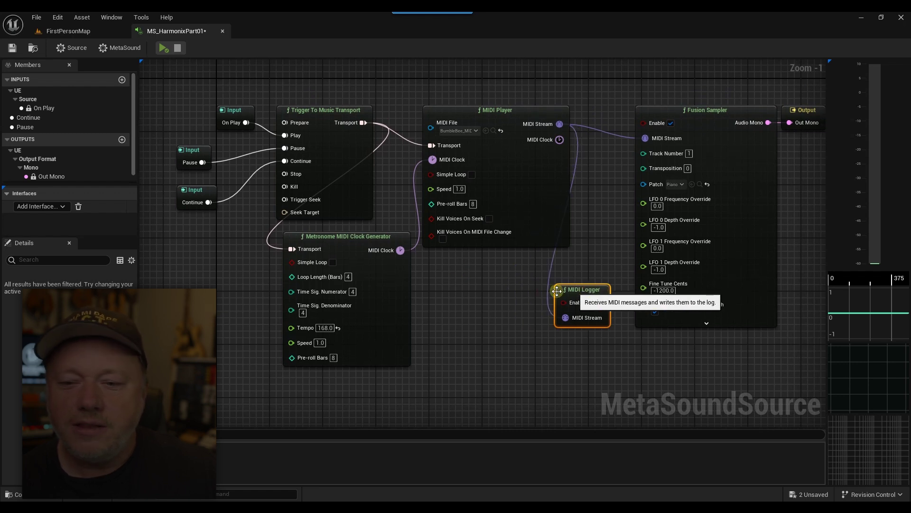
Preview the MetaSound, read the LogMIDIStreamLogger Note On lines in the Output Log, then close it.
click(169, 51)
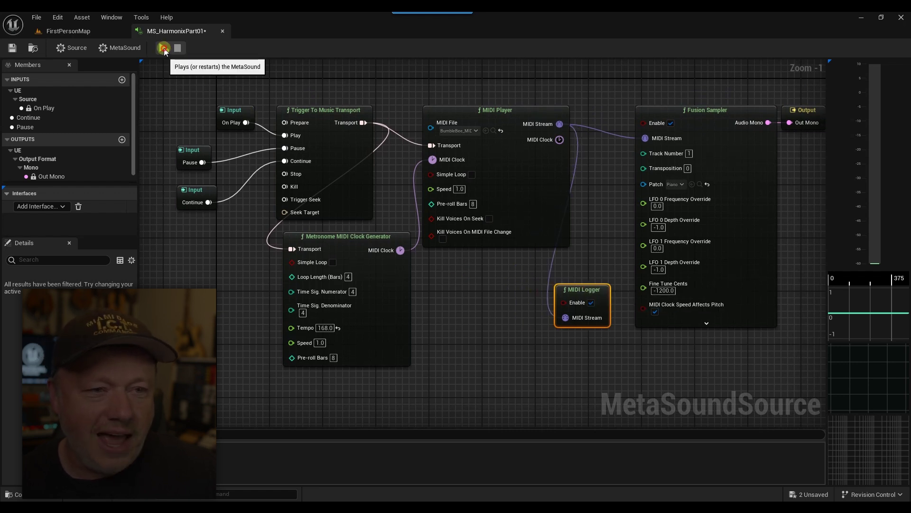
click(100, 494)
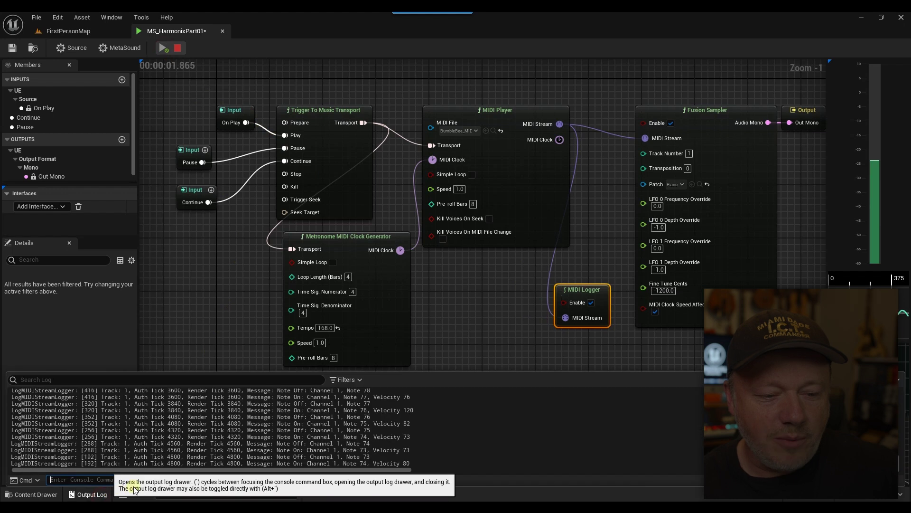
drag(266, 368, 271, 293)
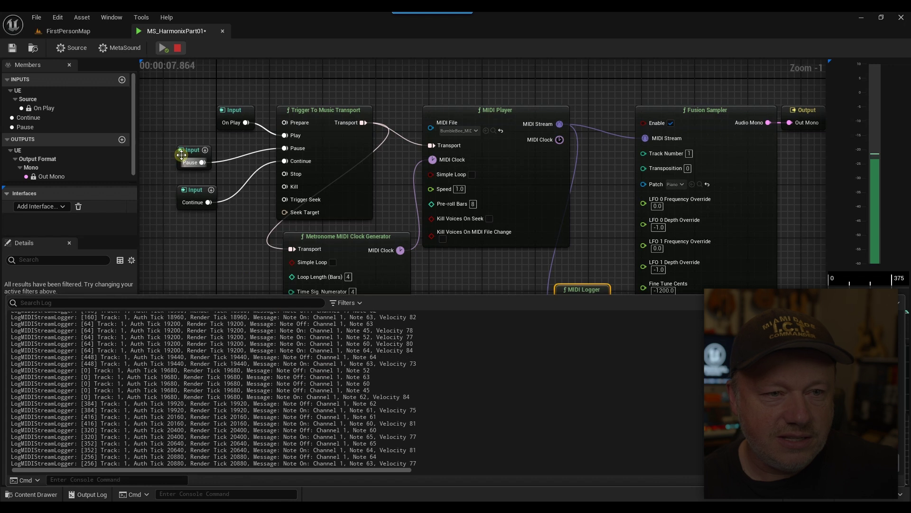
click(178, 48)
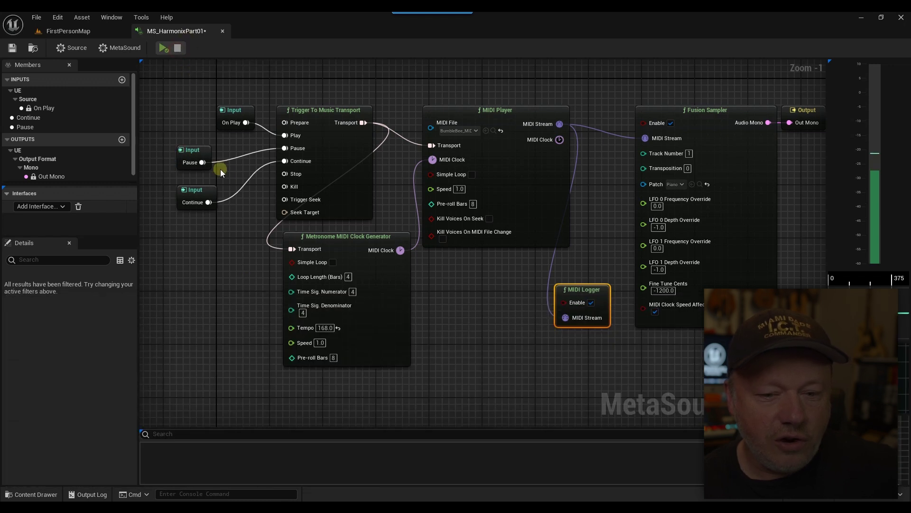
click(107, 495)
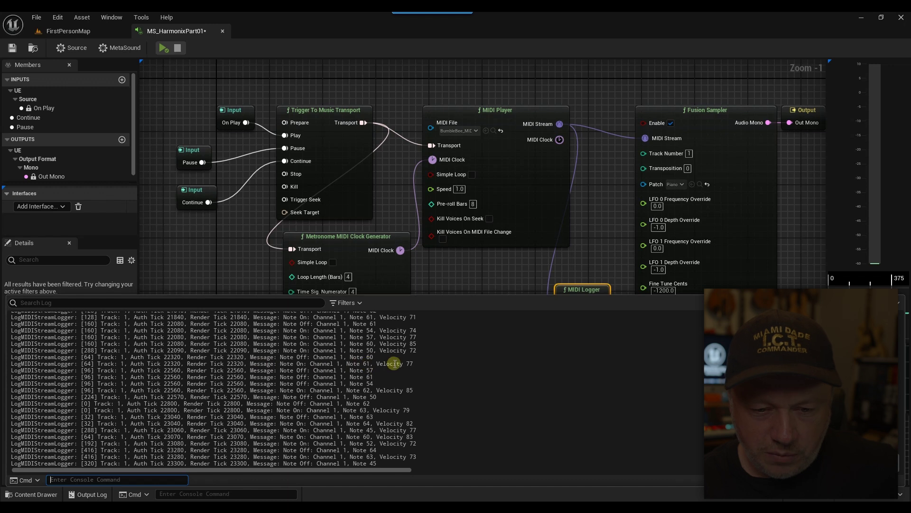
drag(393, 363, 248, 364)
click(205, 363)
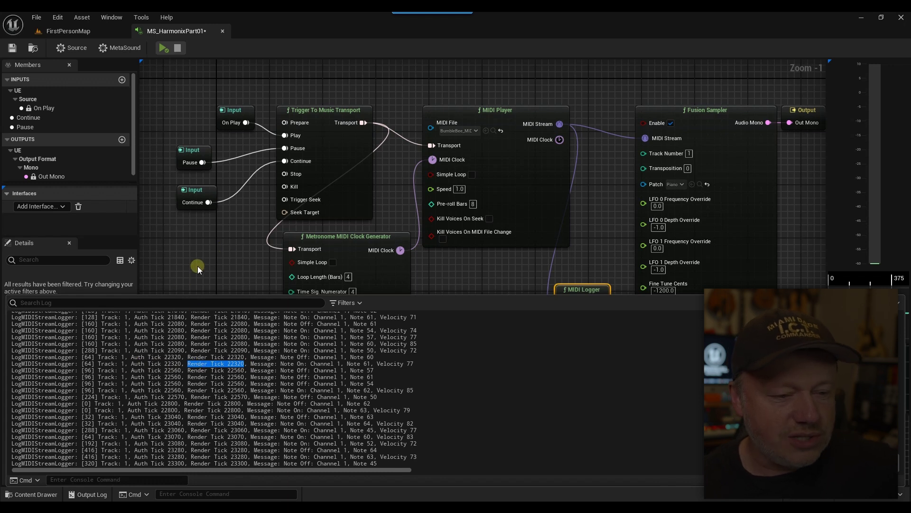
click(175, 292)
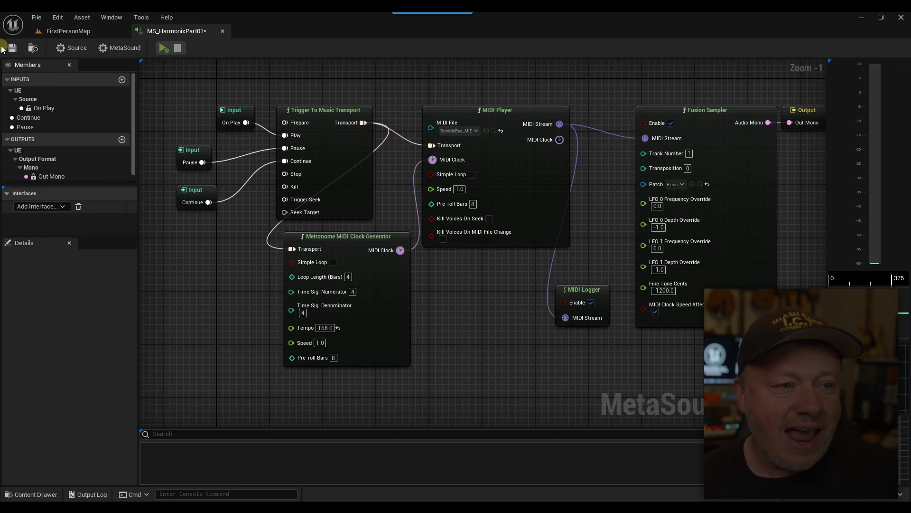
Drop MS_HarmonixPart01 into the FirstPersonMap level and start Play In Editor.
click(67, 31)
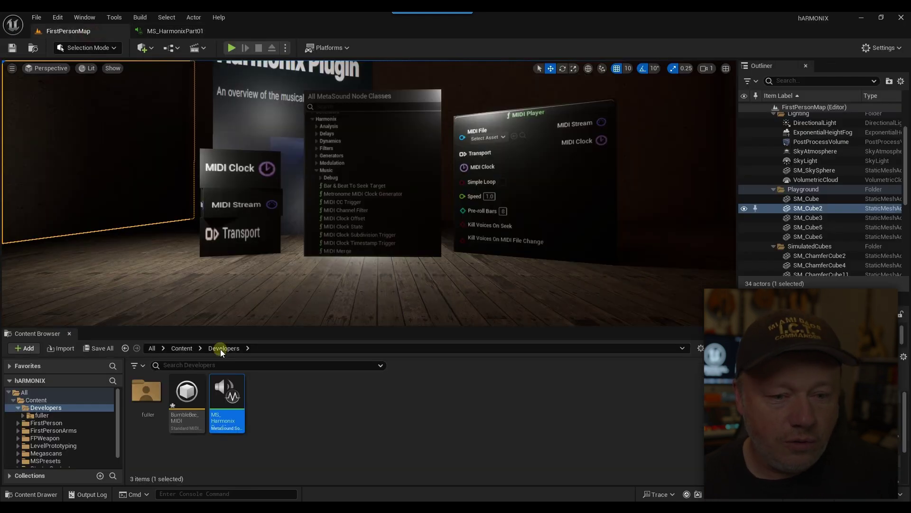
drag(357, 278, 363, 275)
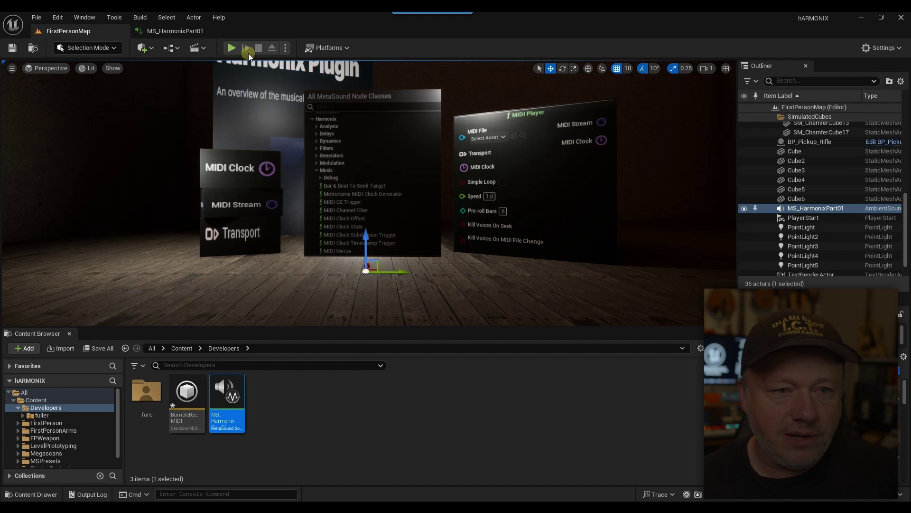
click(232, 47)
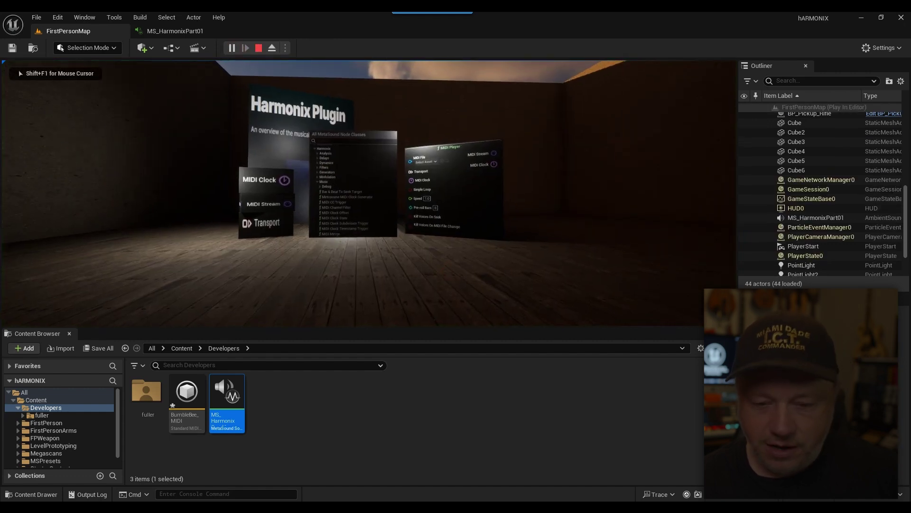
Walk around the MIDI blocks and Harmonix Plugin board, then end play and exit full-screen.
key(F11)
key(Up)
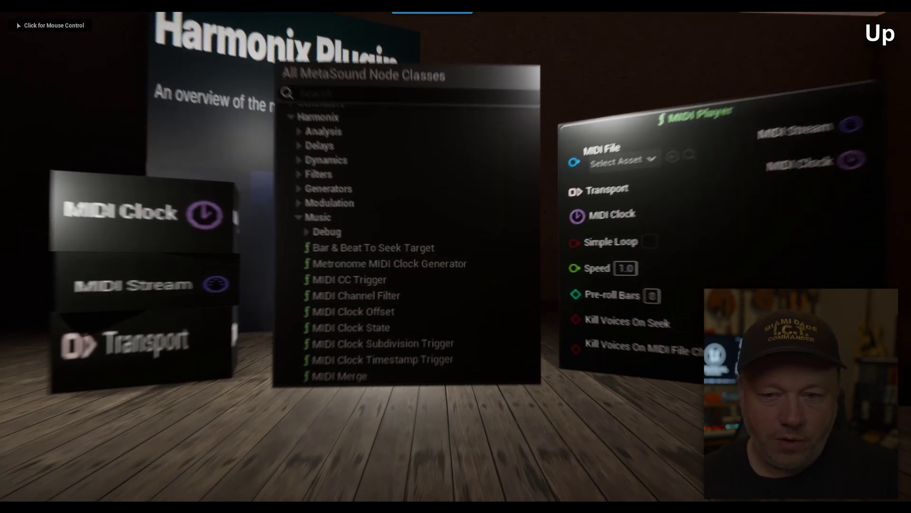
key(Left)
key(Up)
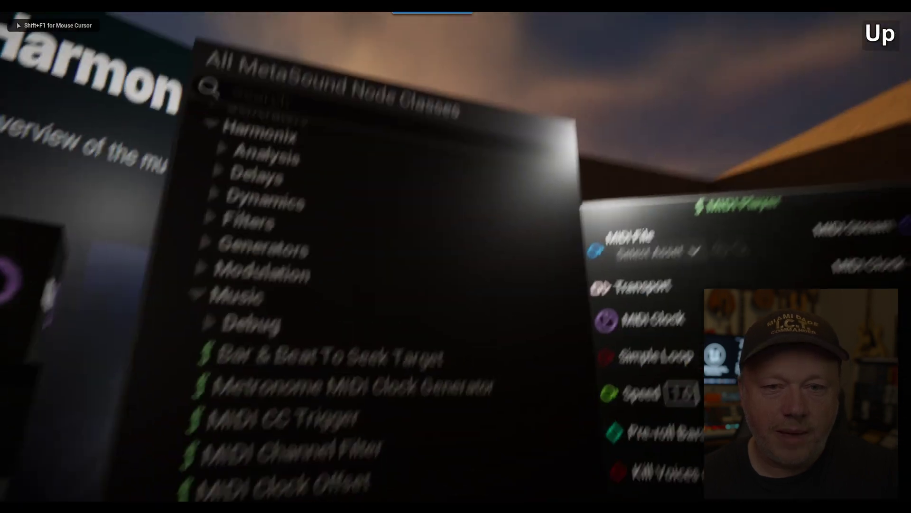
key(Down)
key(Left)
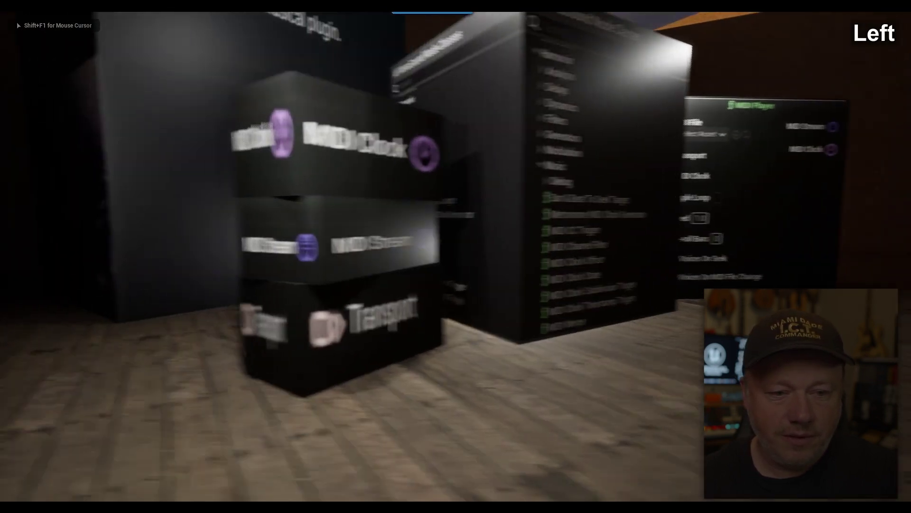
key(Right)
key(Down)
key(Left)
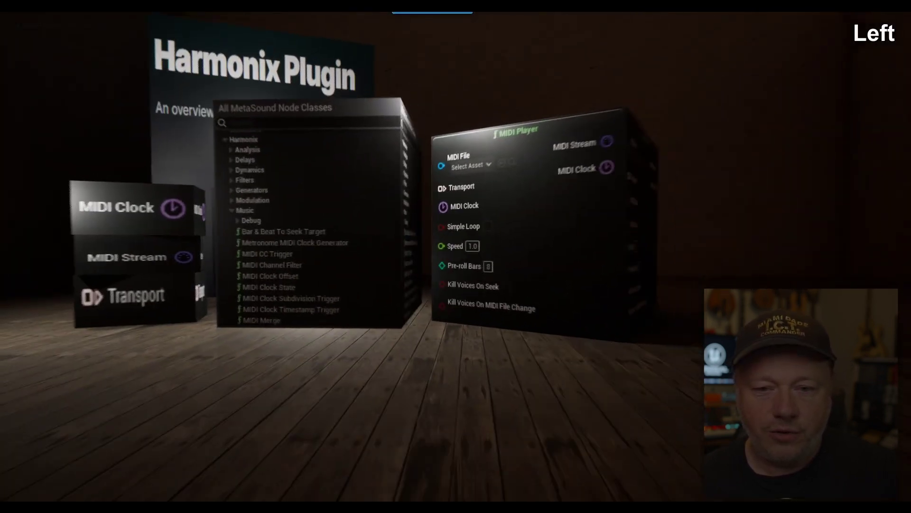
key(Down)
key(Right)
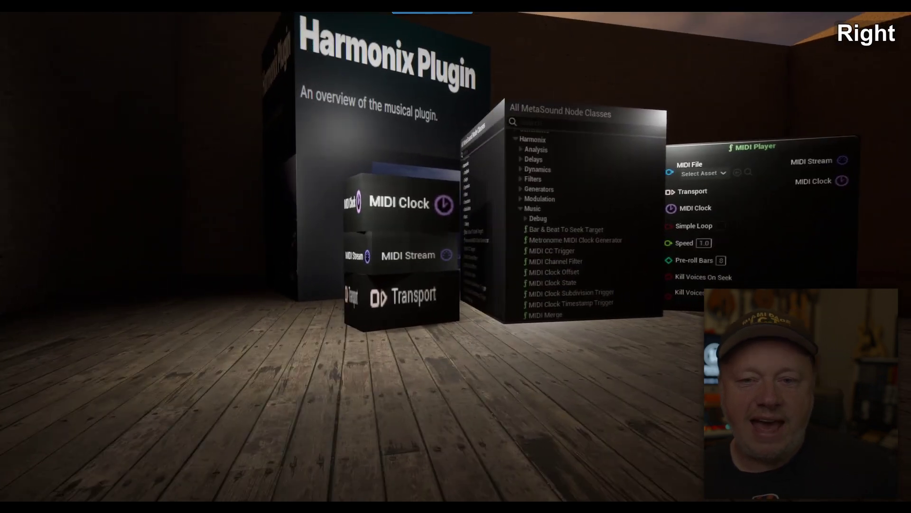
key(Escape)
click(533, 357)
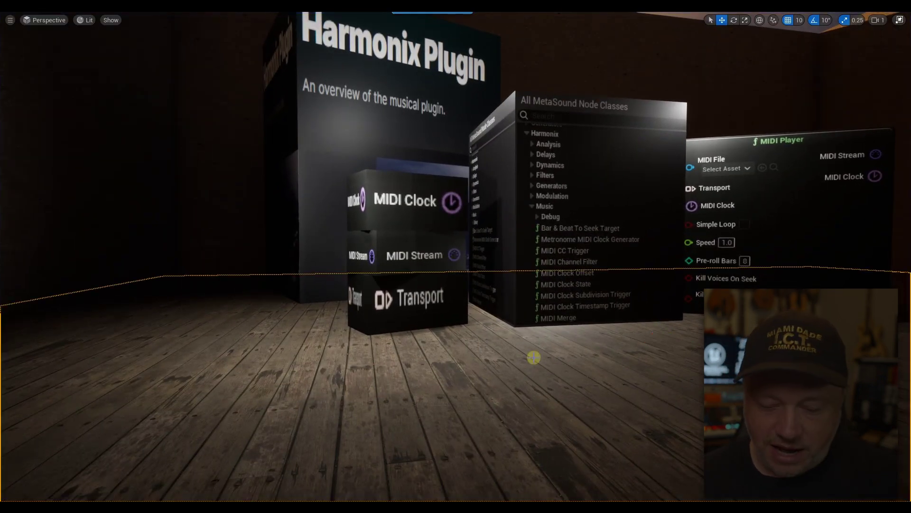
key(F11)
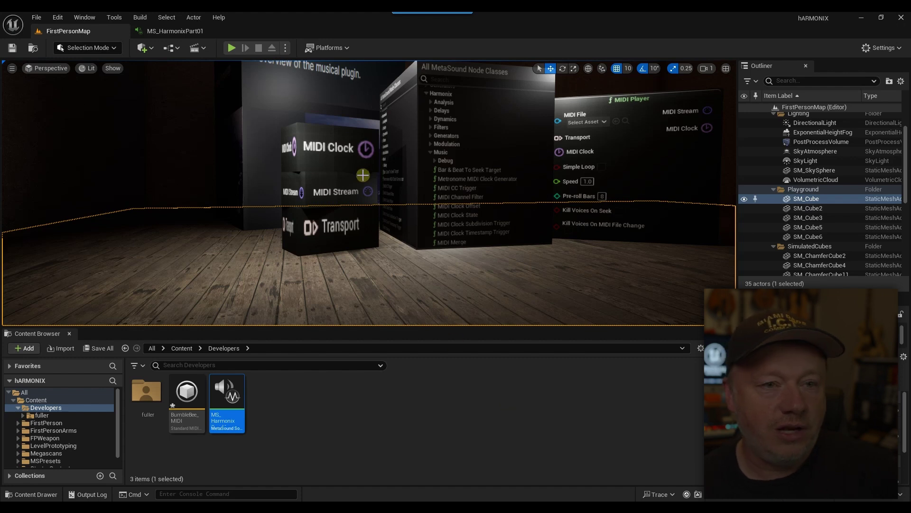
Switch the Fusion Sampler patch to Vibraphone and save the MetaSound.
click(195, 32)
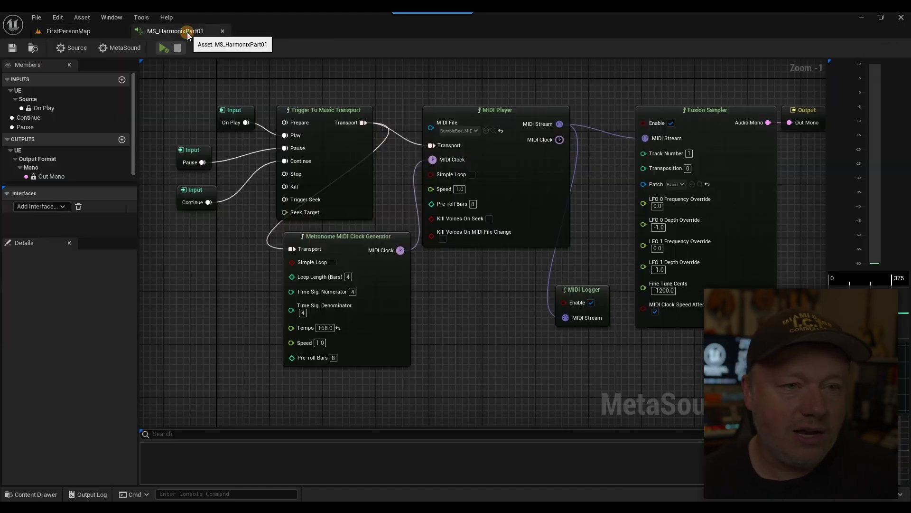
click(680, 184)
scroll(736, 266, down, 5)
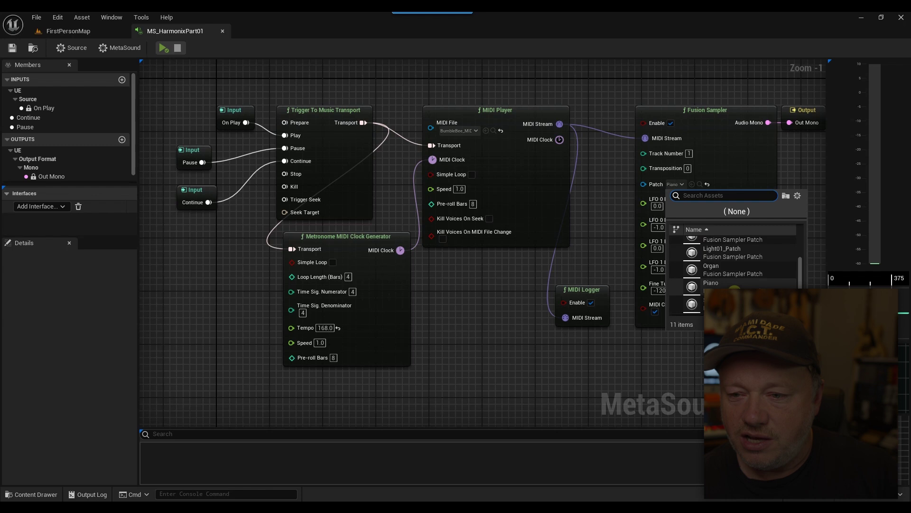
scroll(736, 266, down, 2)
click(726, 285)
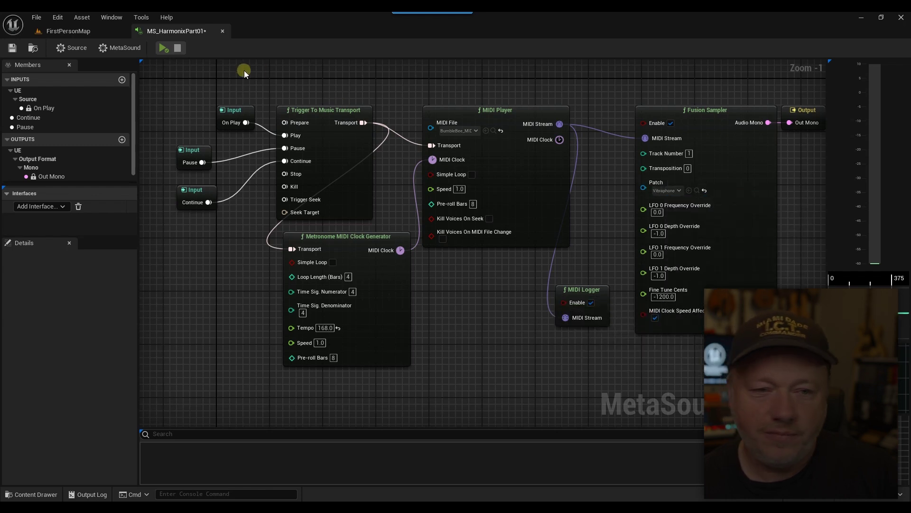
click(36, 49)
Audition the Vibraphone patch, then set the metronome tempo to 145.
click(163, 48)
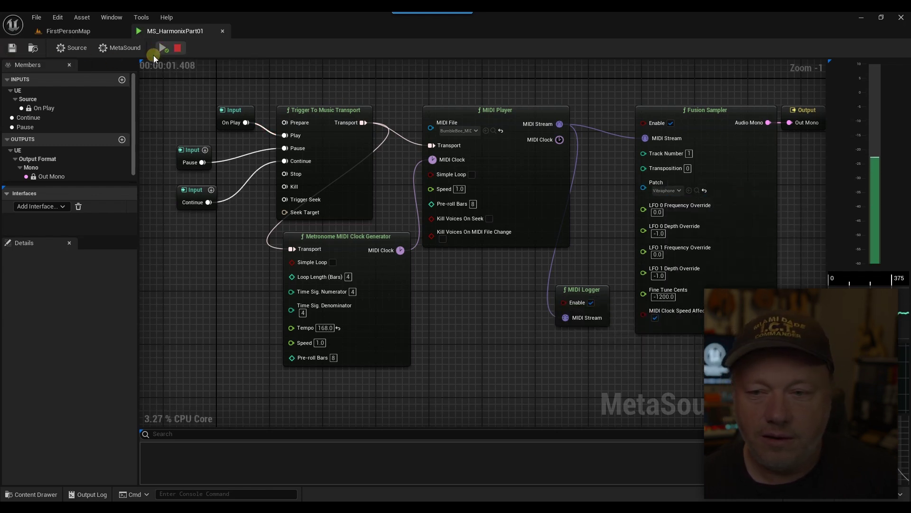
click(178, 48)
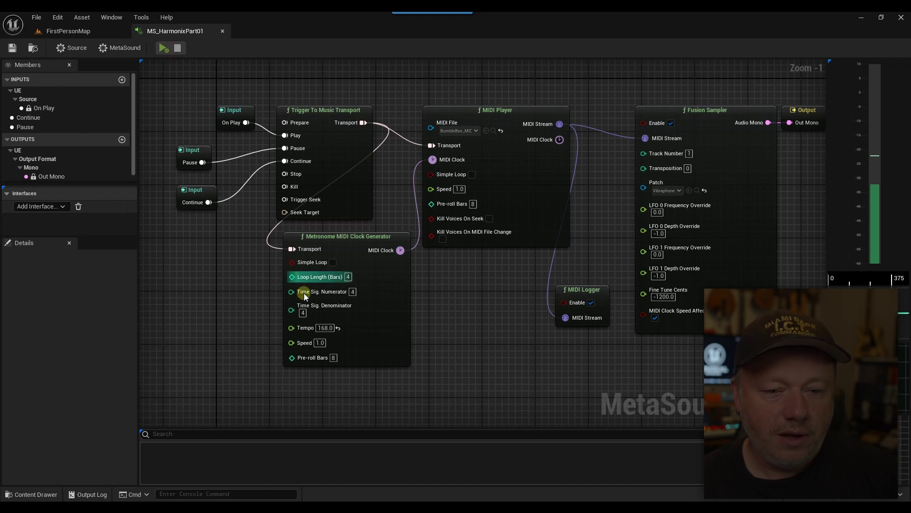
click(325, 328)
text(145)
click(482, 319)
Audition the StringsPizzicato and Horns patches on the Fusion Sampler.
click(678, 191)
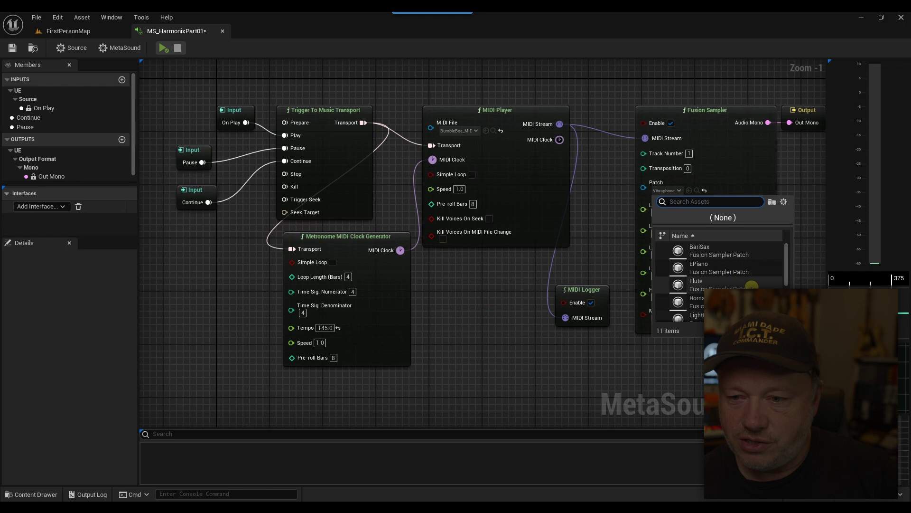
scroll(740, 284, down, 3)
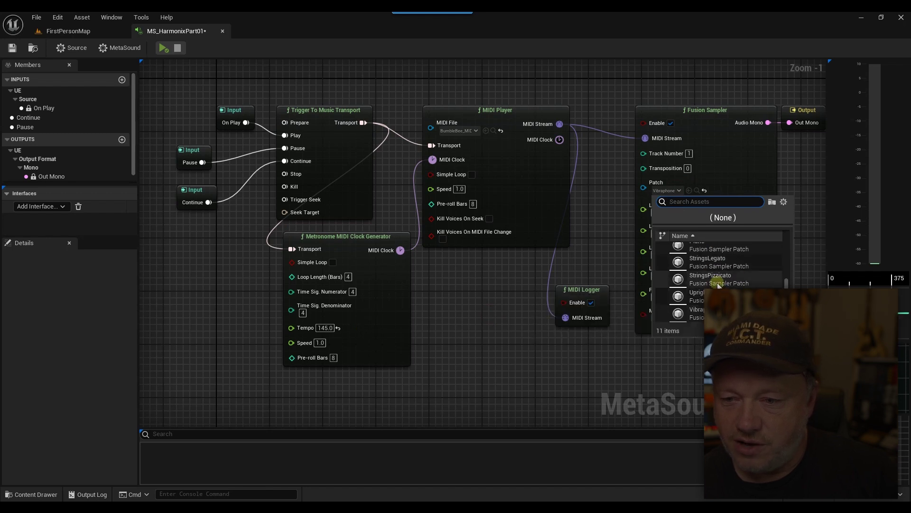
click(710, 282)
click(164, 47)
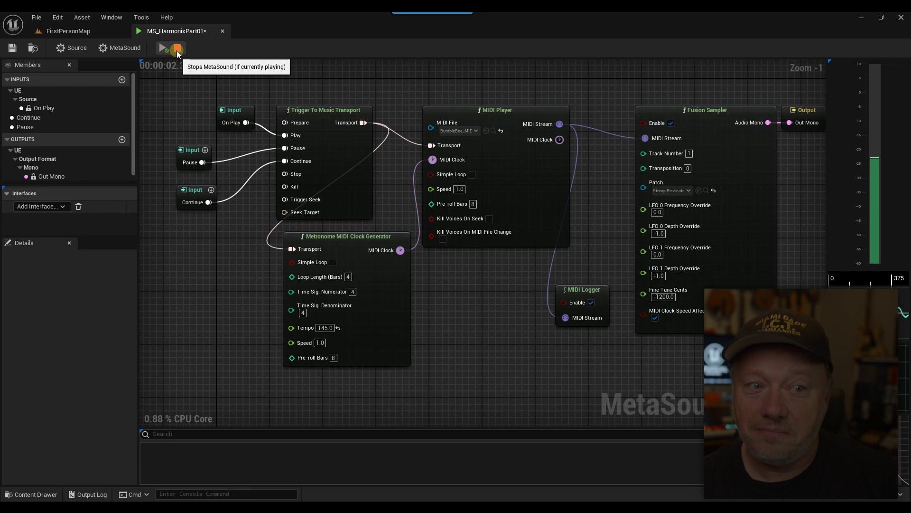
click(177, 48)
click(670, 191)
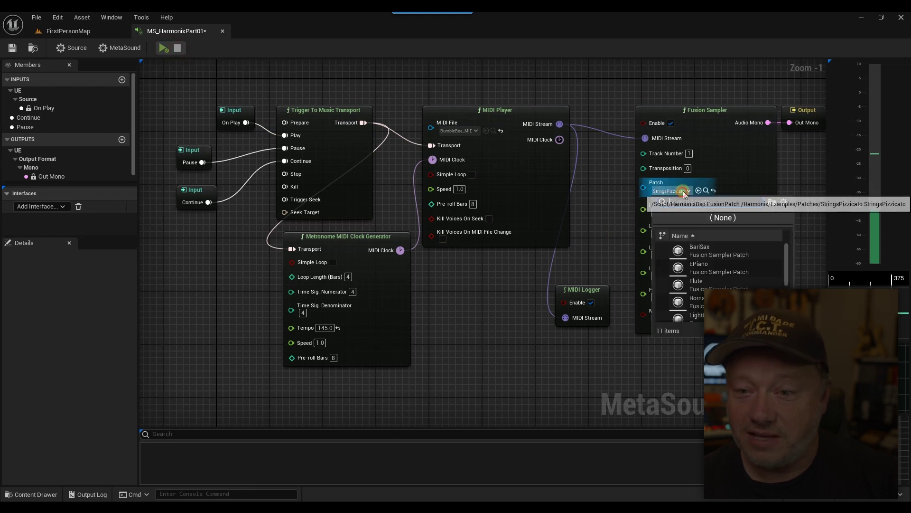
click(698, 291)
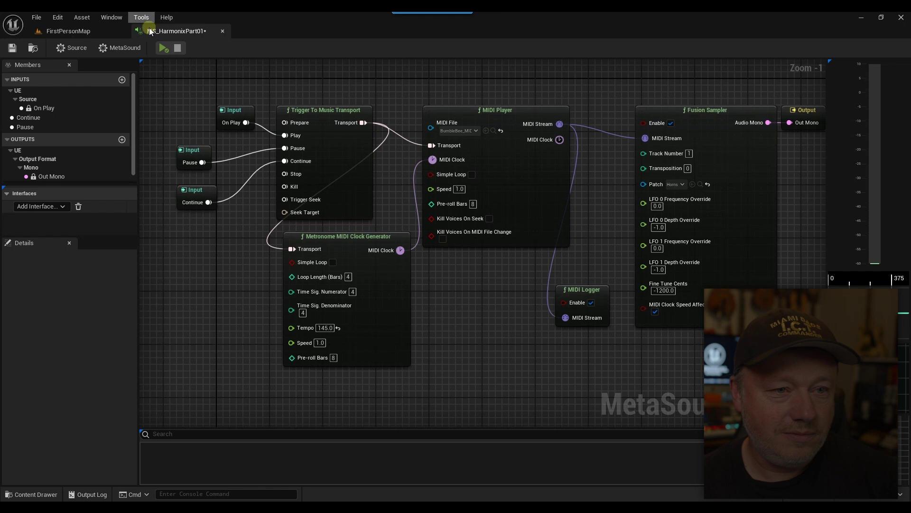
click(162, 48)
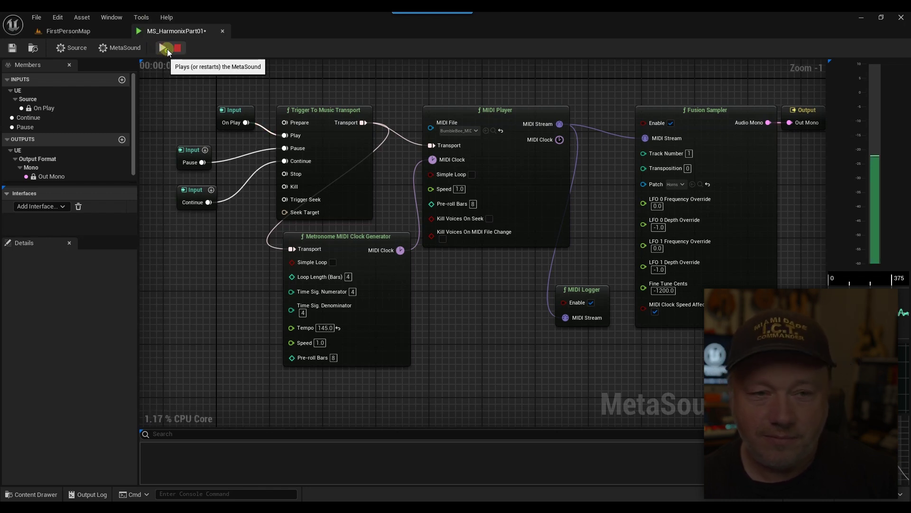
click(177, 48)
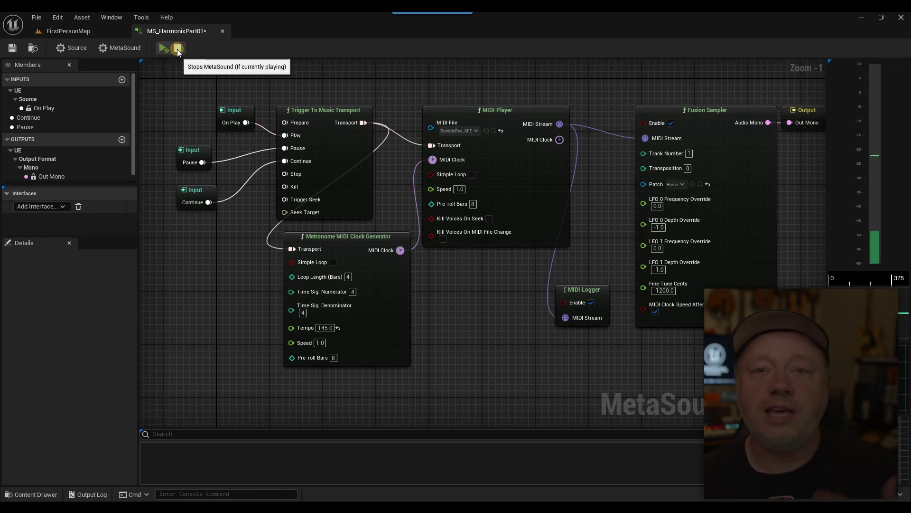
Switch the patch back to Vibraphone and preview it.
click(683, 185)
scroll(690, 284, down, 1)
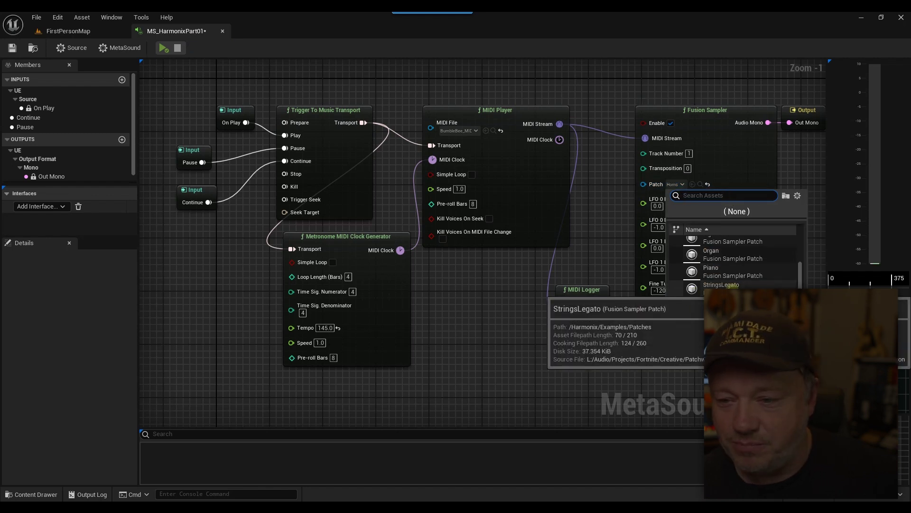
scroll(703, 275, down, 1)
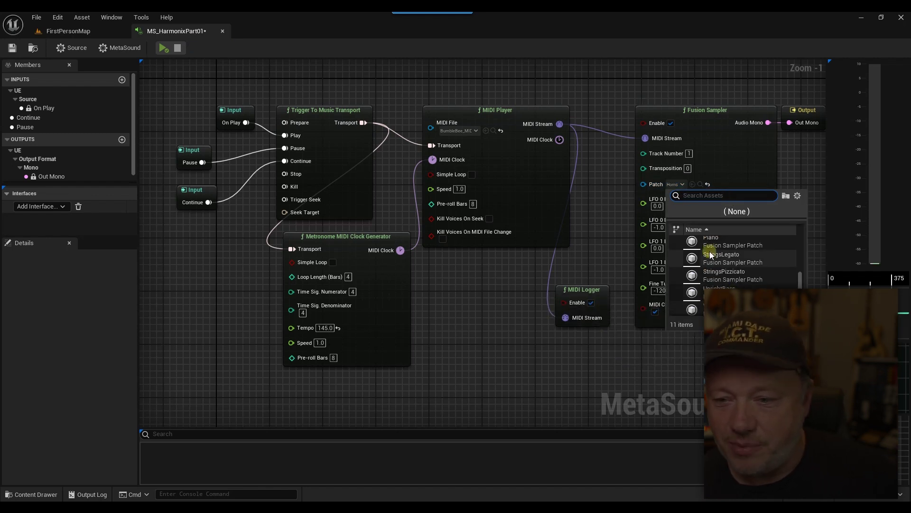
click(726, 296)
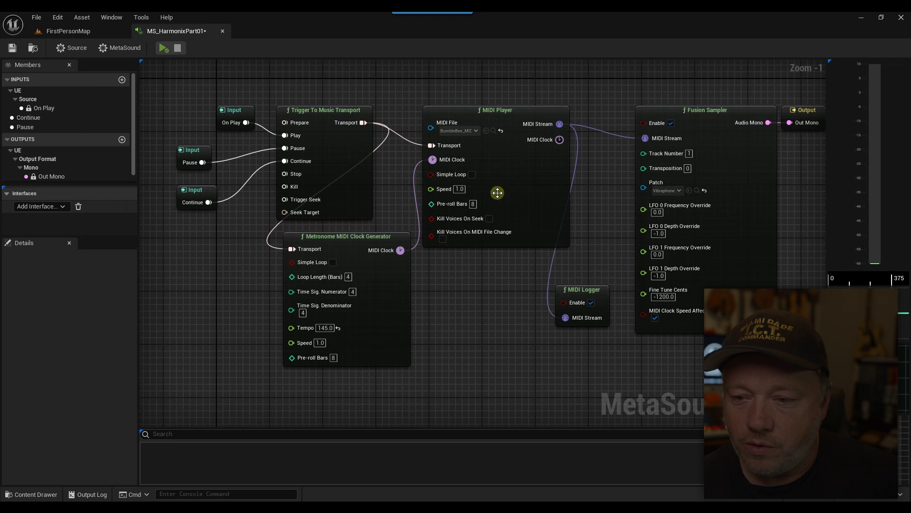
click(163, 48)
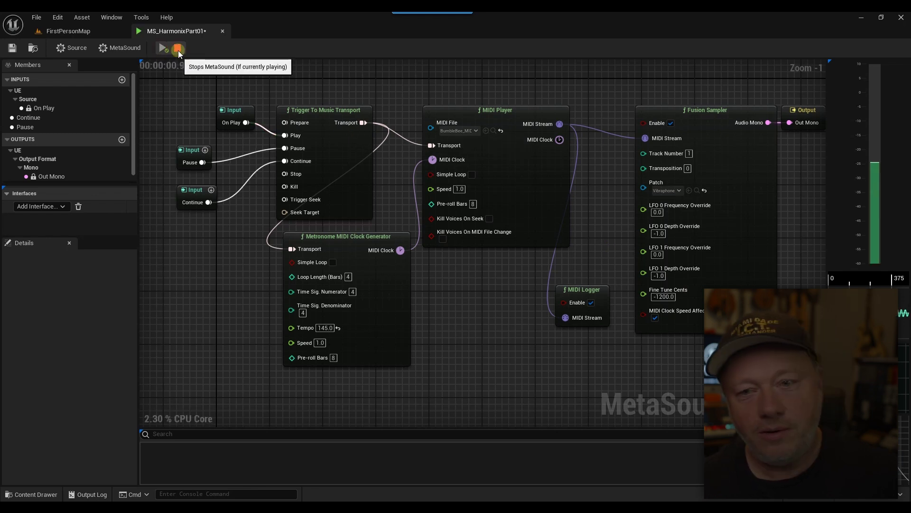
click(178, 49)
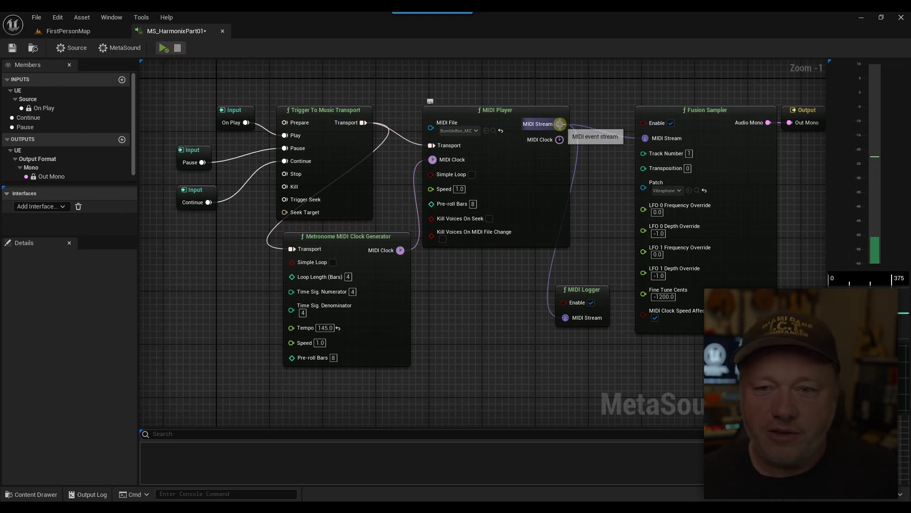
Insert a MIDI Note Transpose node at -24 between the MIDI Player and Fusion Sampler.
drag(560, 123, 586, 95)
text(tran)
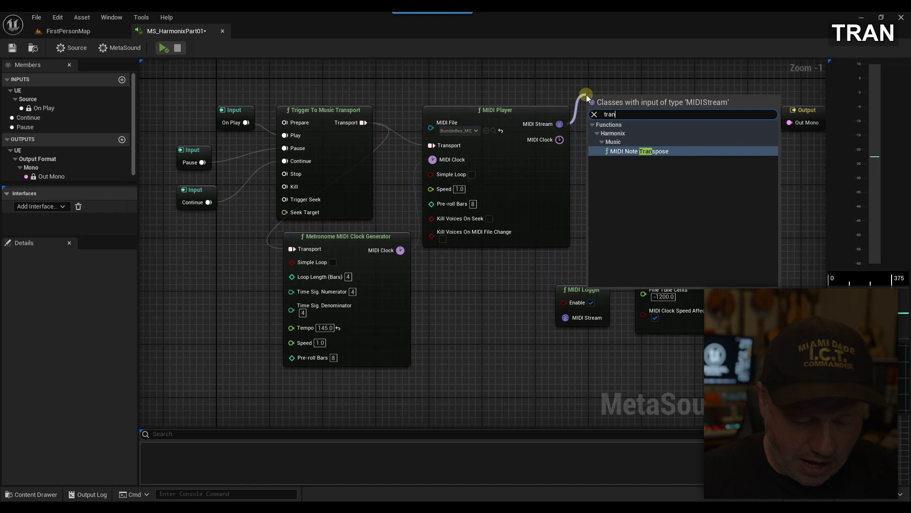
text(spos)
key(Return)
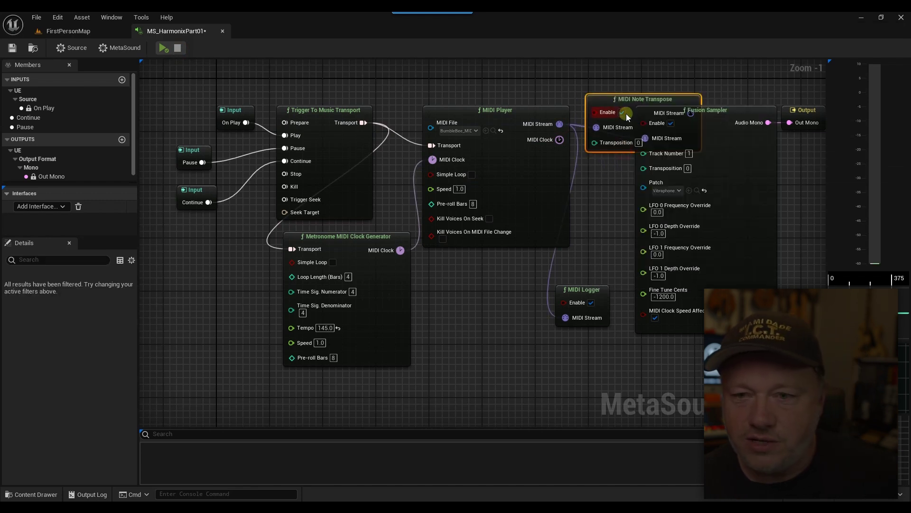
drag(628, 98, 465, 289)
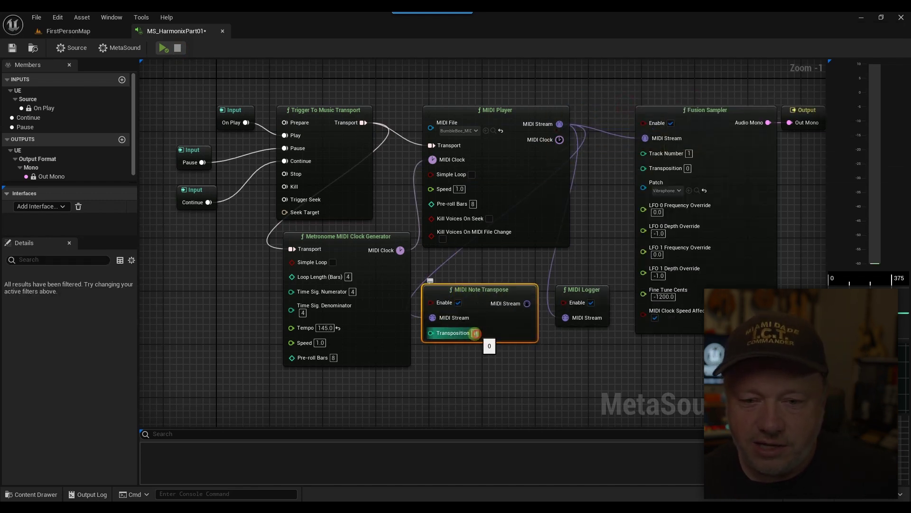
text(-24)
click(571, 342)
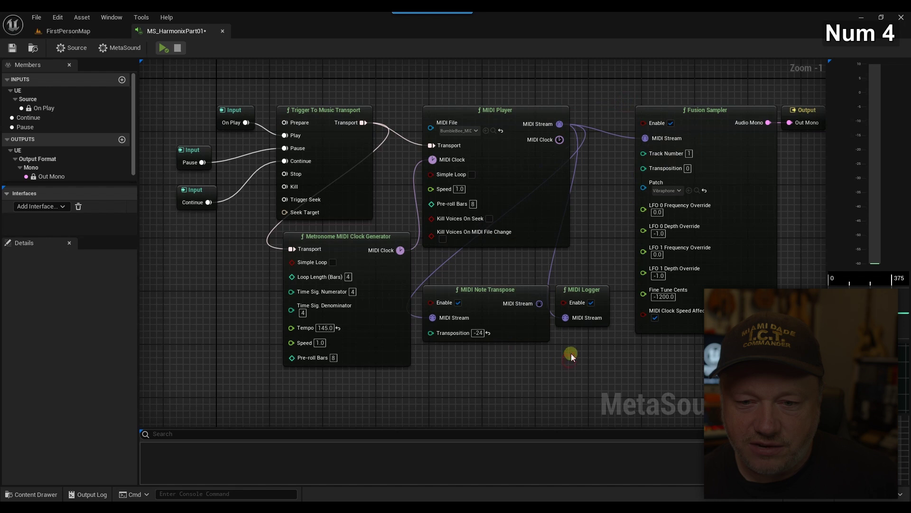
drag(539, 303, 646, 138)
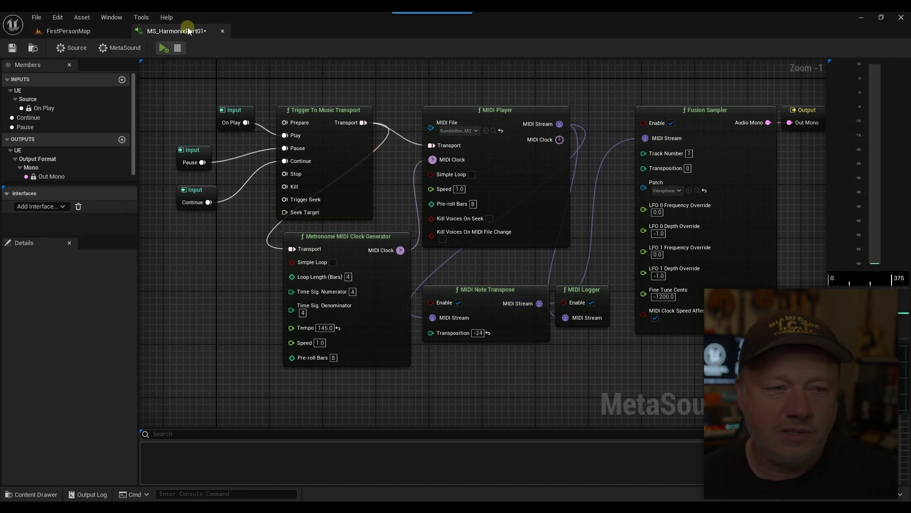
Preview the transposed playback, then change the Transposition to -12.
click(162, 48)
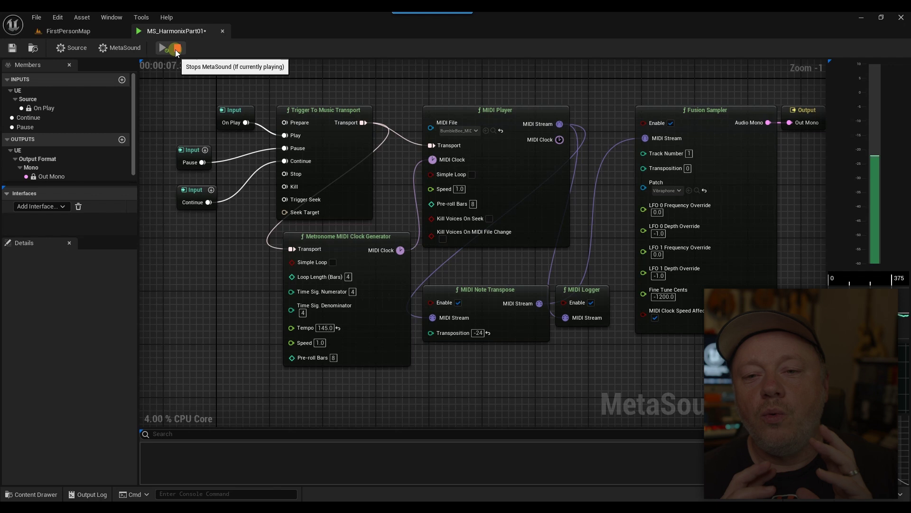
click(176, 48)
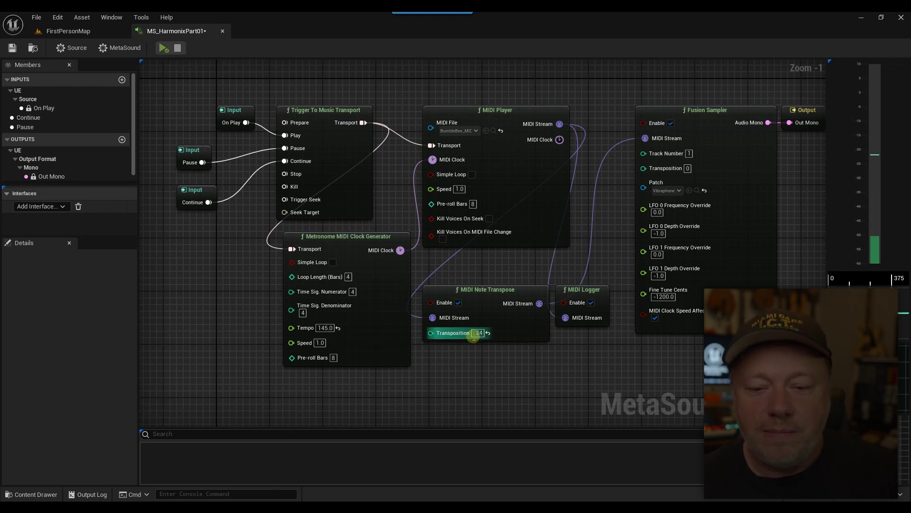
text(-12)
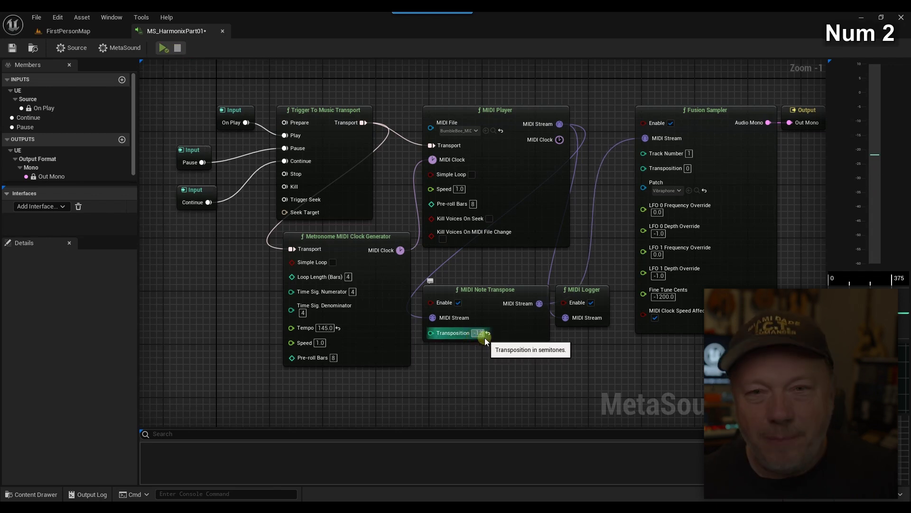
key(Return)
click(462, 348)
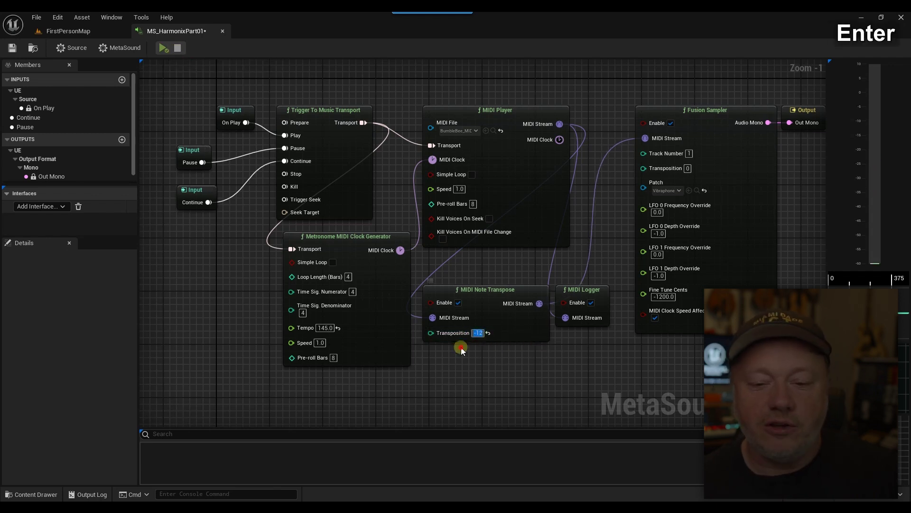
Audition the vibraphone playing an octave down, then stop it.
click(163, 48)
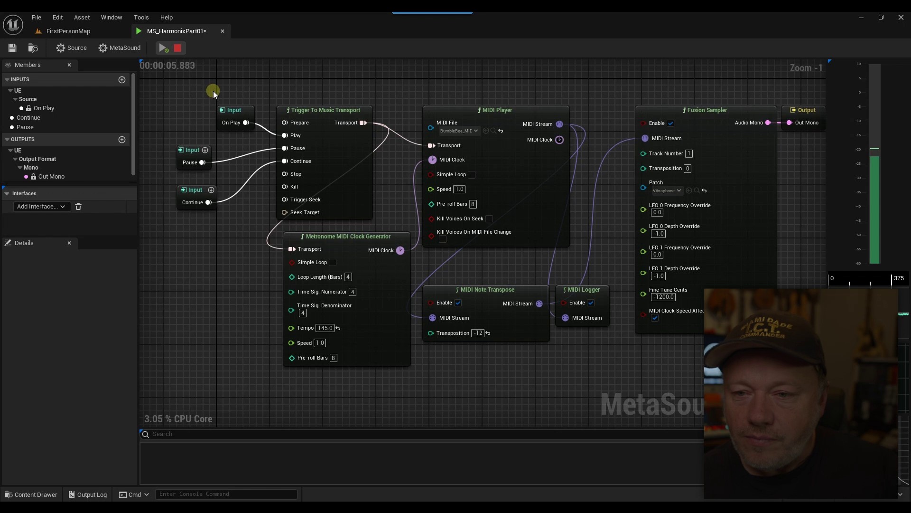
click(178, 49)
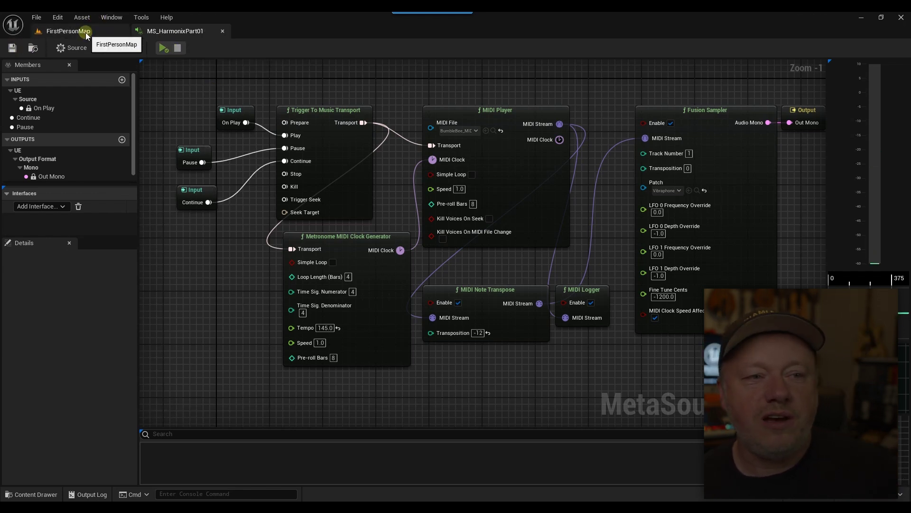